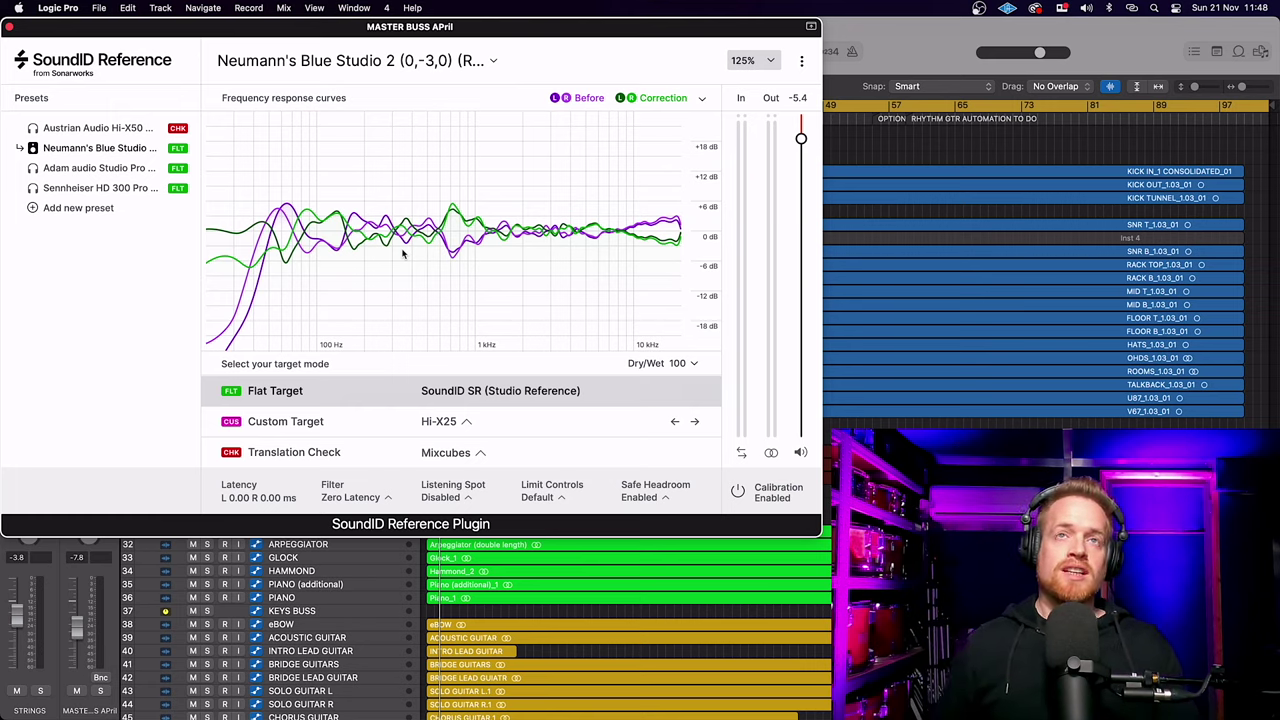
Step: Show the Hi-X25 custom target, limit it to about 100 Hz–2 kHz, and boost 10 dB near 1.2 kHz
click(382, 391)
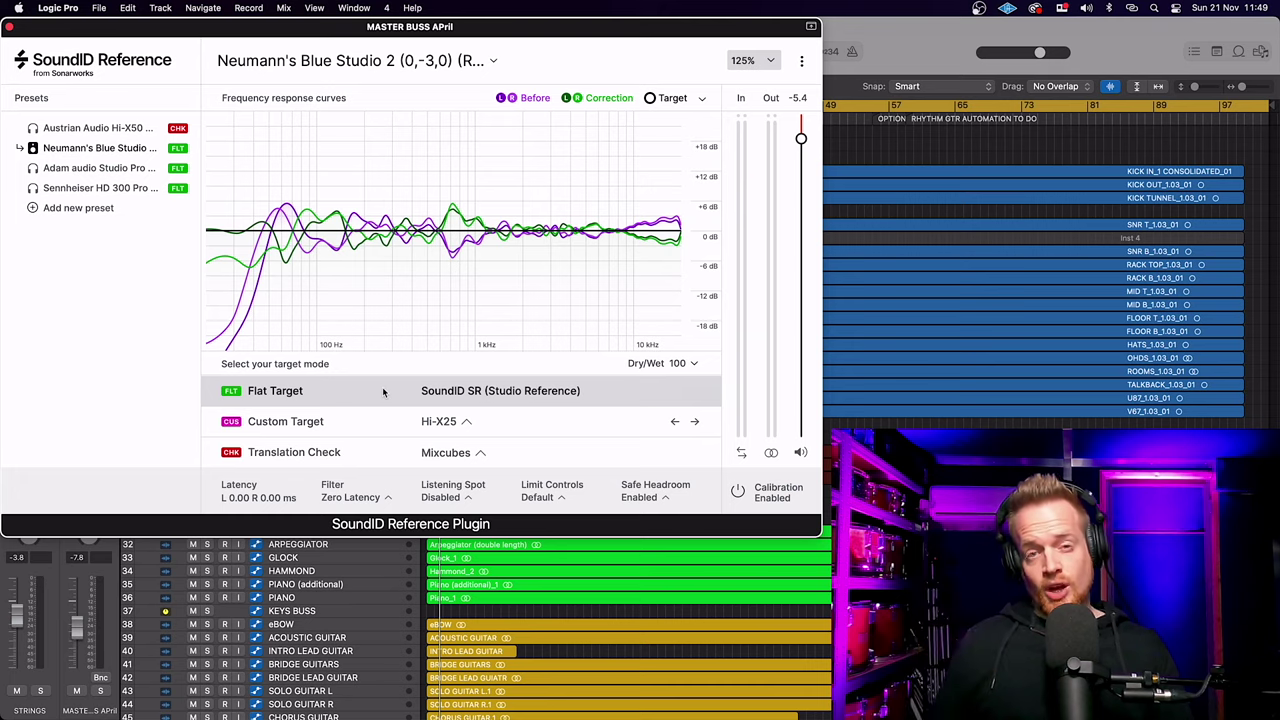
click(428, 423)
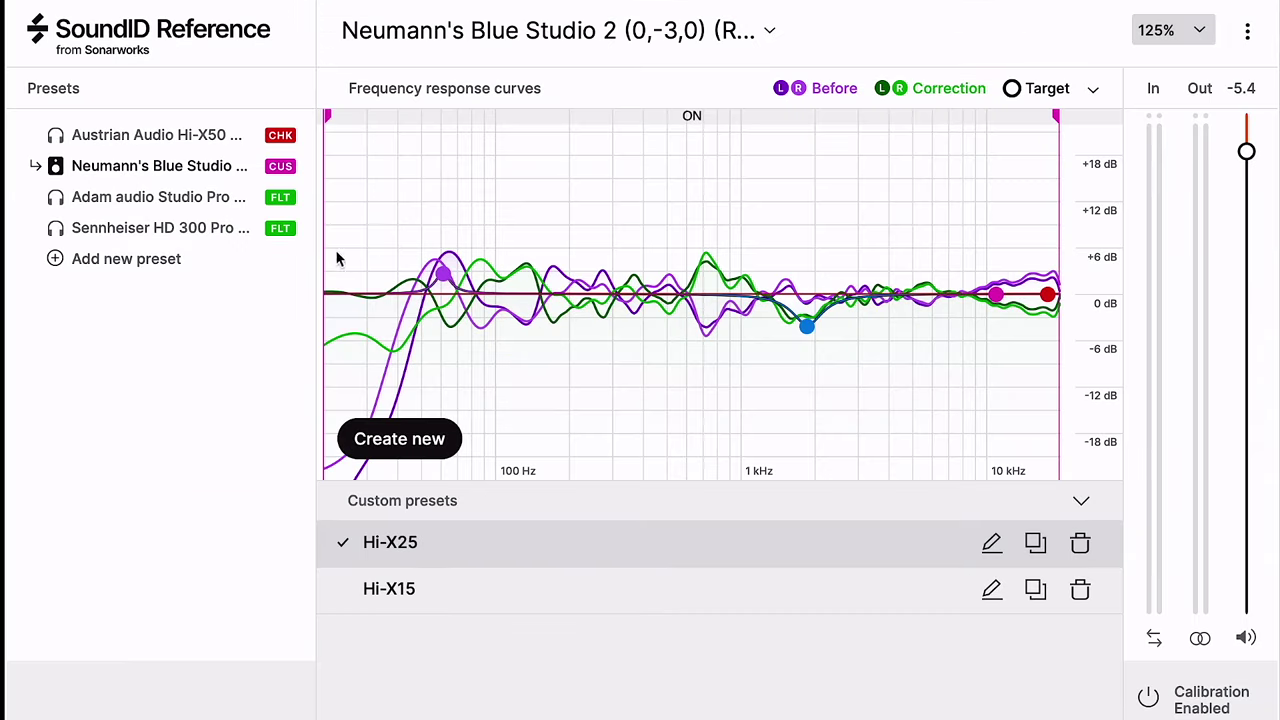
mouse_move(326, 251)
mouse_down()
mouse_move(497, 268)
mouse_move(290, 240)
mouse_up()
mouse_move(1062, 223)
mouse_down()
mouse_move(814, 220)
mouse_move(1150, 252)
mouse_up()
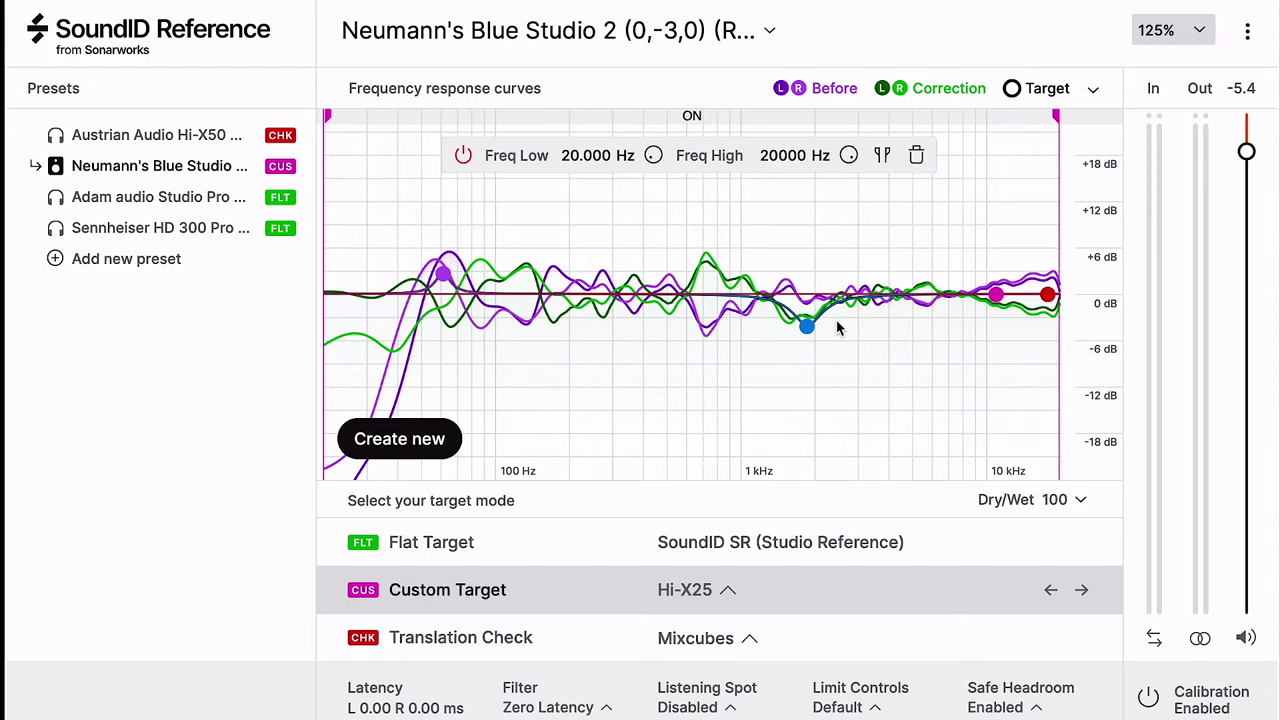
drag(806, 326, 709, 295)
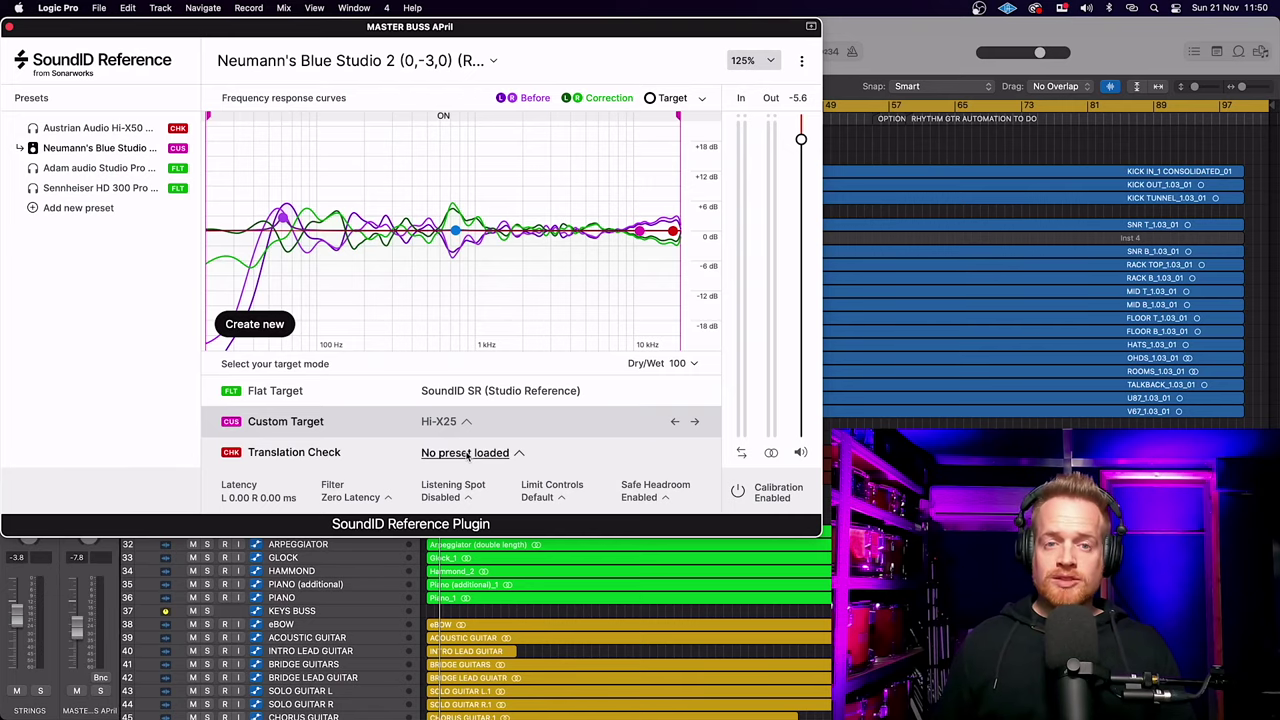
Step: Audition the Mixcubes, NS11 and Car 1 simulations, then browse the In-ear, Laptop and Smartphone categories
click(467, 453)
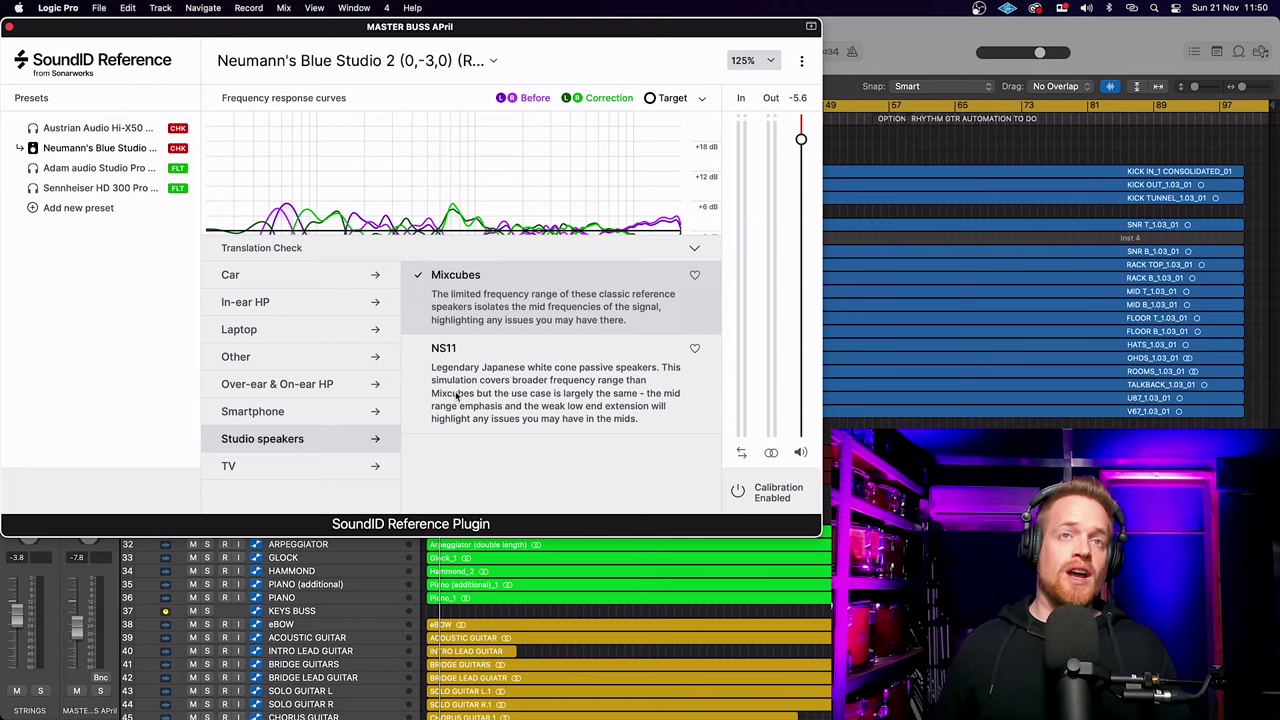
click(457, 396)
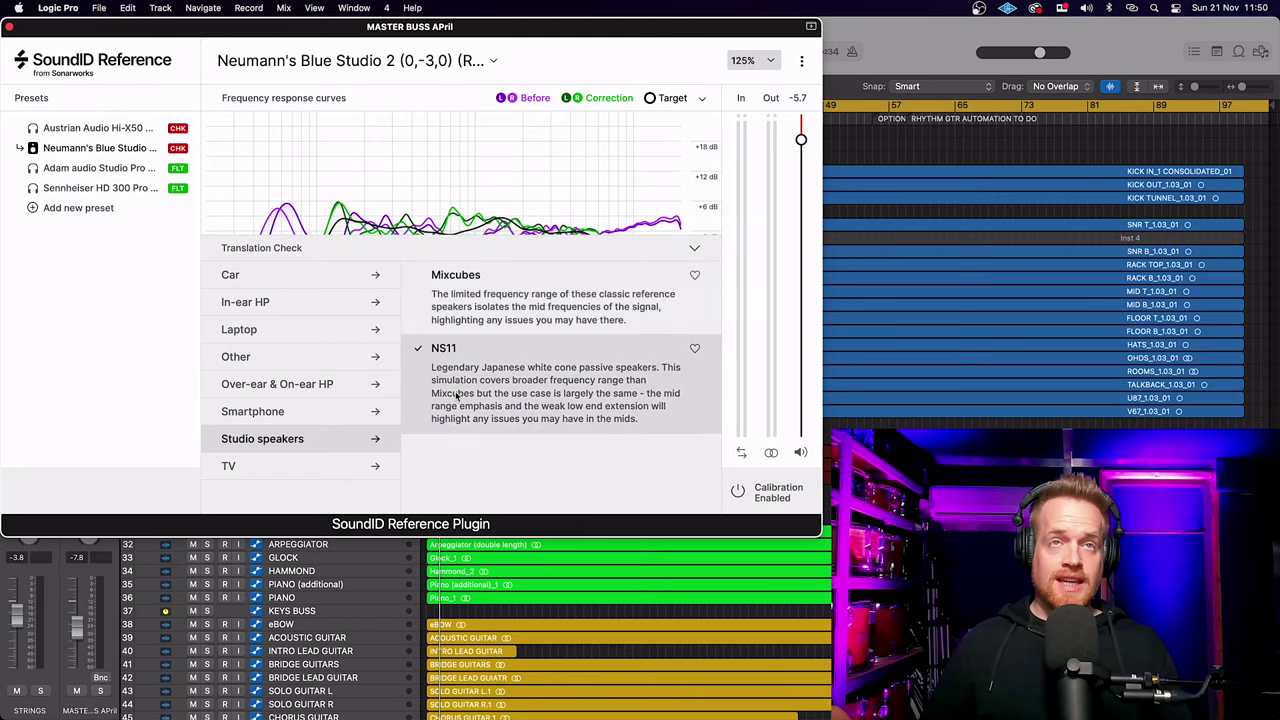
click(452, 319)
click(293, 284)
click(464, 316)
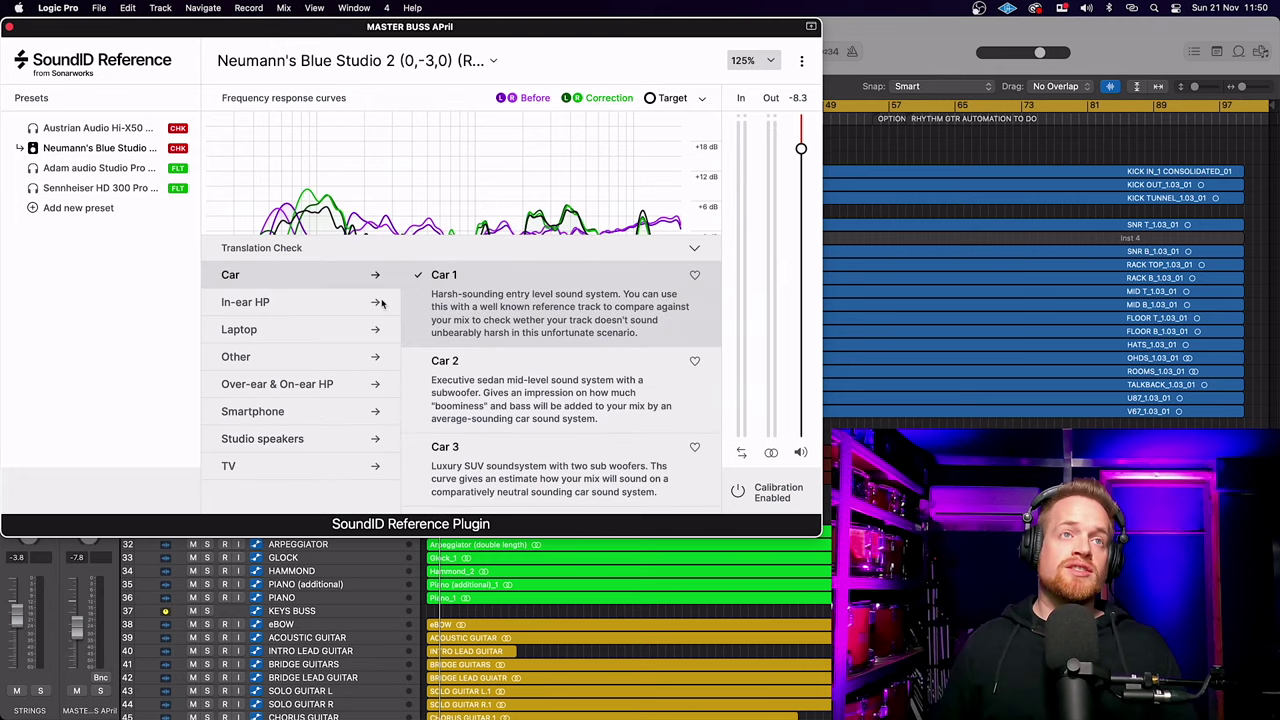
click(318, 302)
click(301, 326)
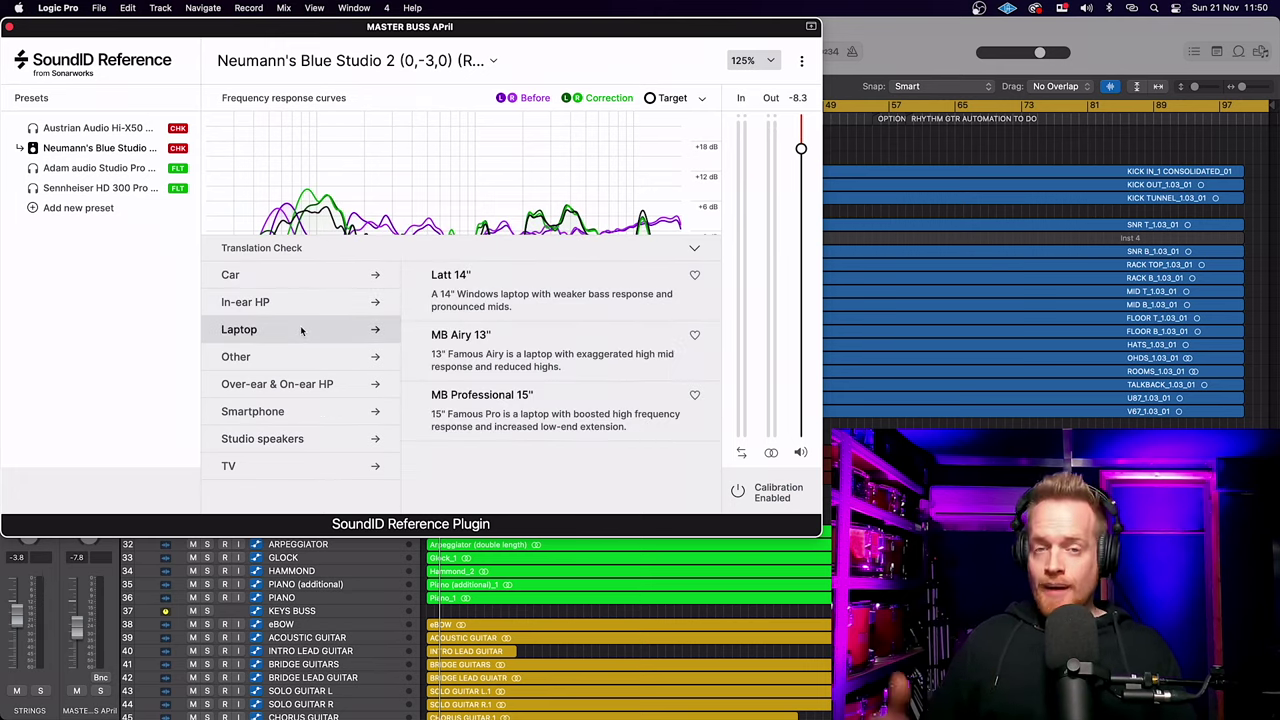
click(283, 418)
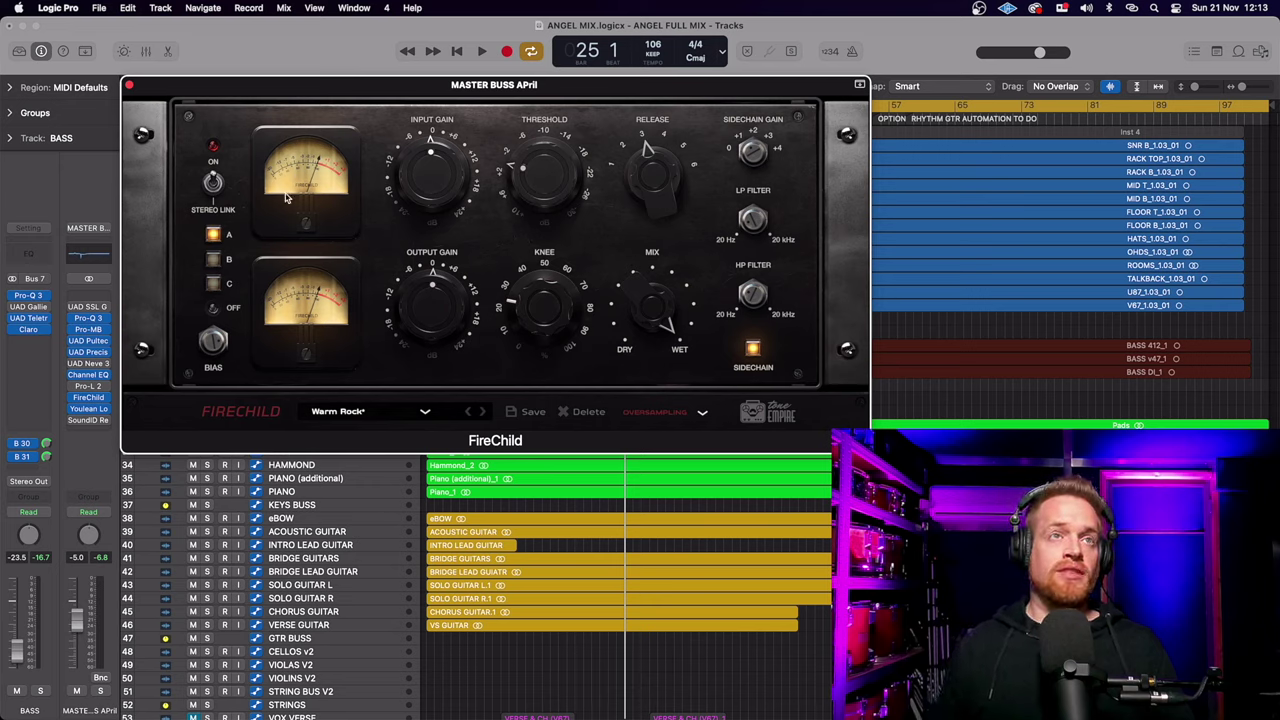
Step: Bypass and re-enable FireChild on the master buss twice, leaving it switched on
click(213, 146)
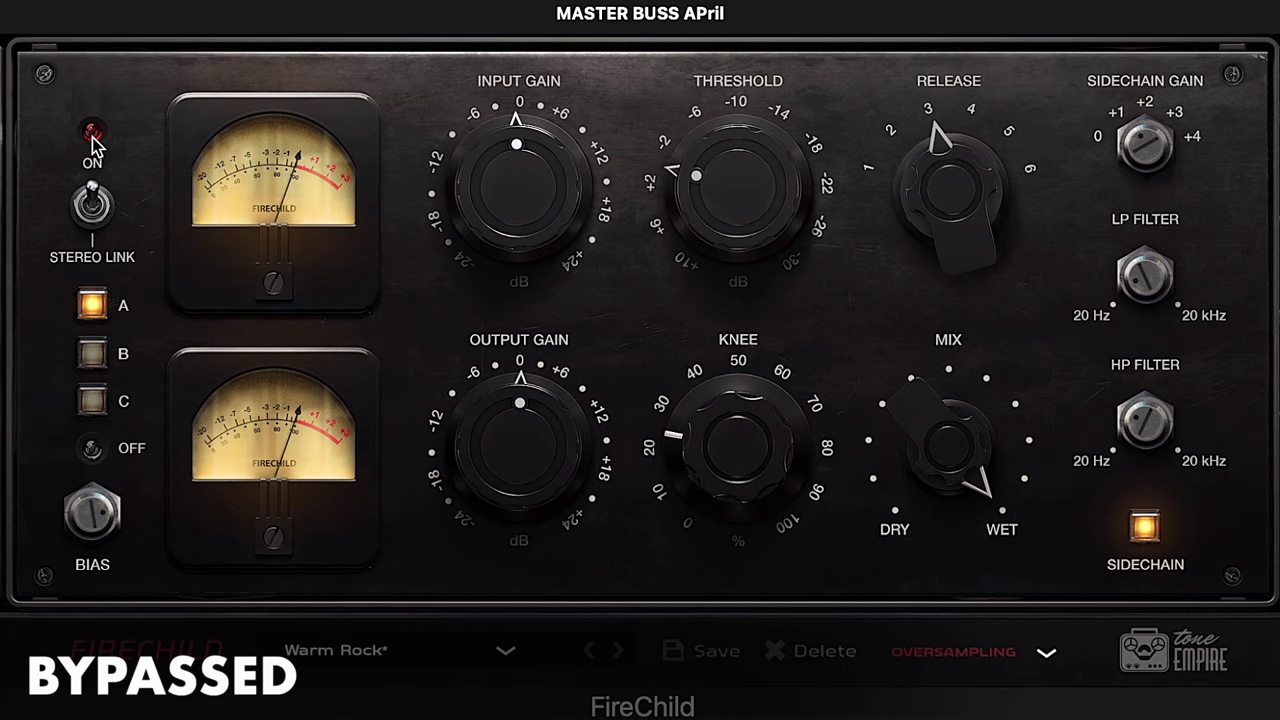
click(92, 133)
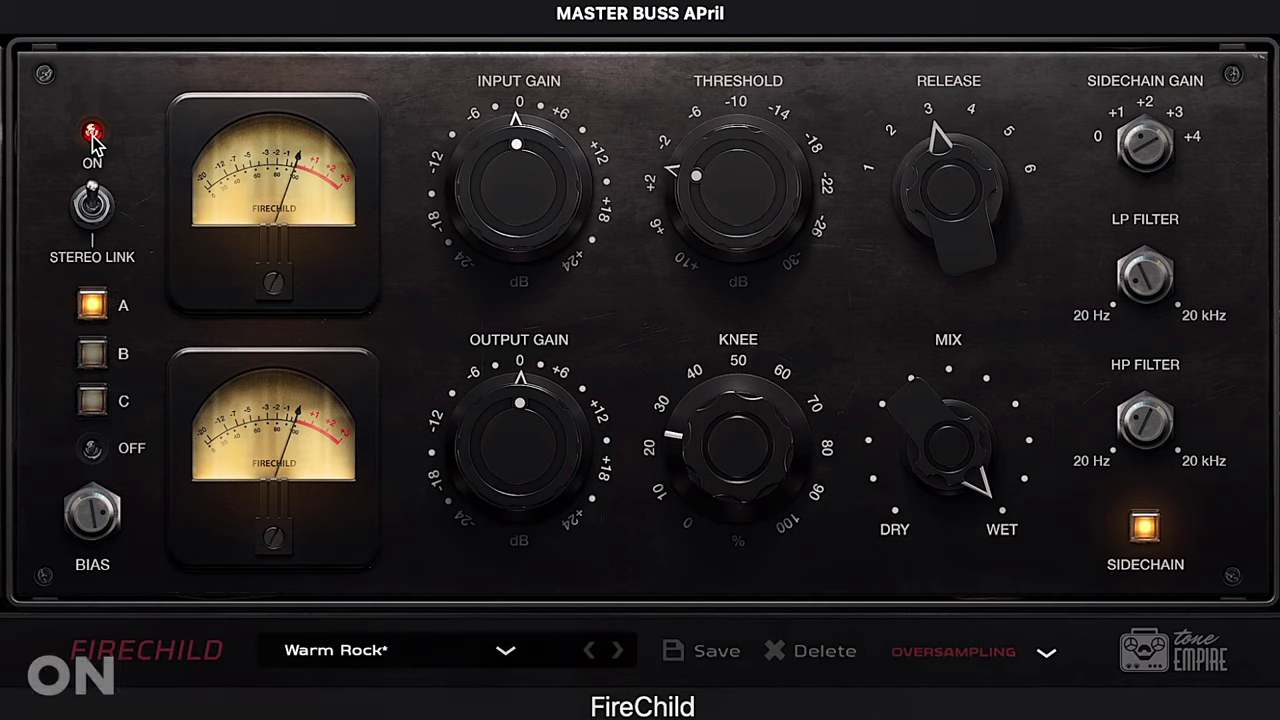
click(92, 134)
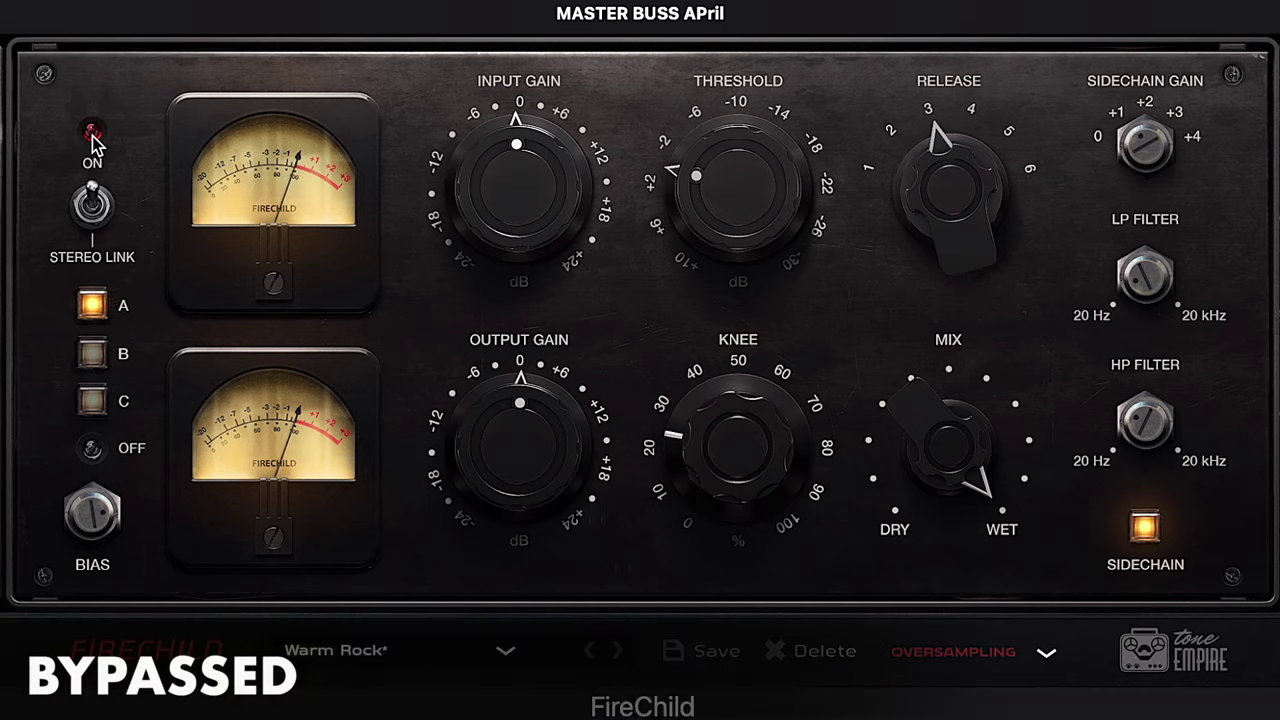
click(91, 134)
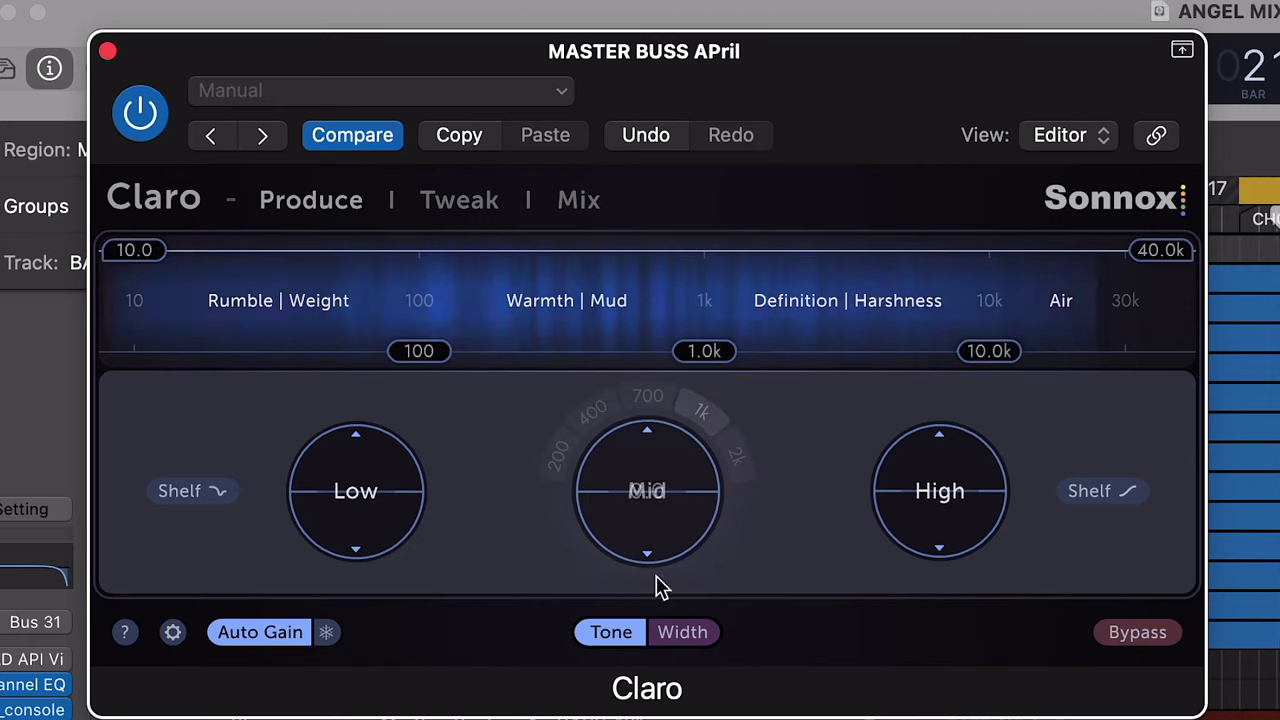
Step: Set Claro's Produce controls to Width
click(686, 640)
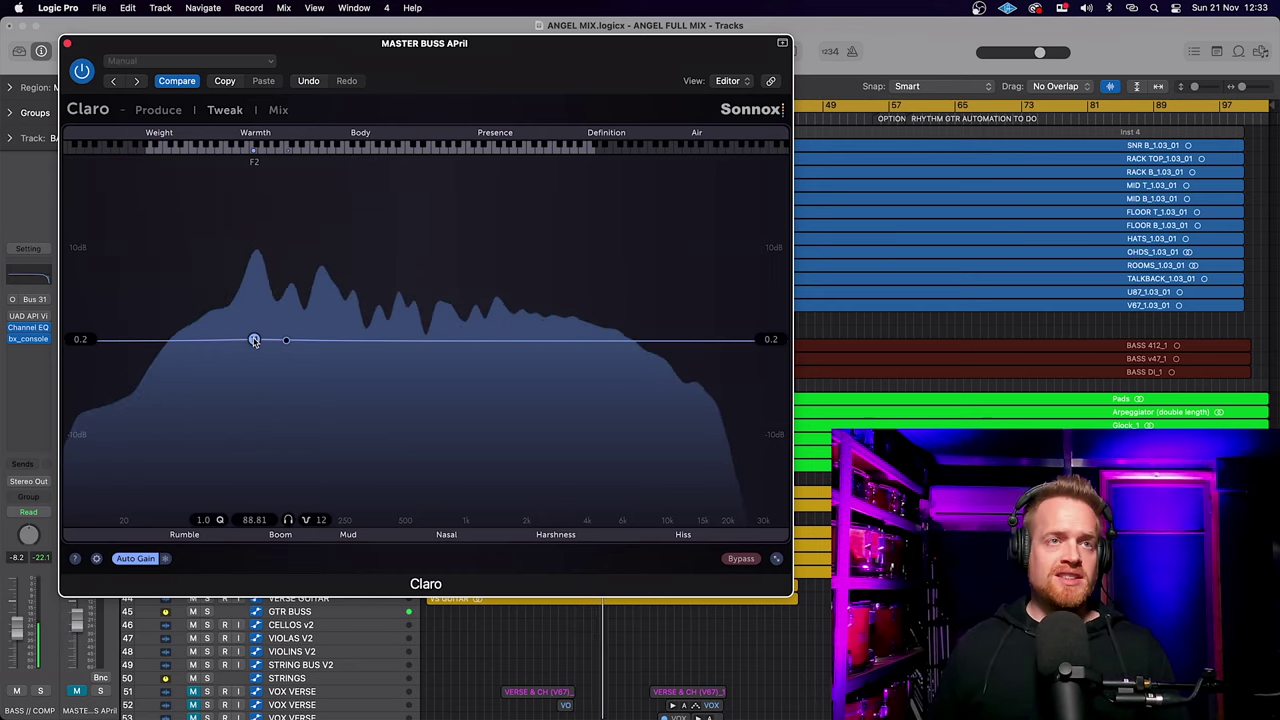
Step: Cut Claro's Boom band near 88 Hz by about 6 dB, then switch to the Mix view
mouse_move(254, 339)
mouse_down()
mouse_move(253, 422)
mouse_move(257, 346)
mouse_up()
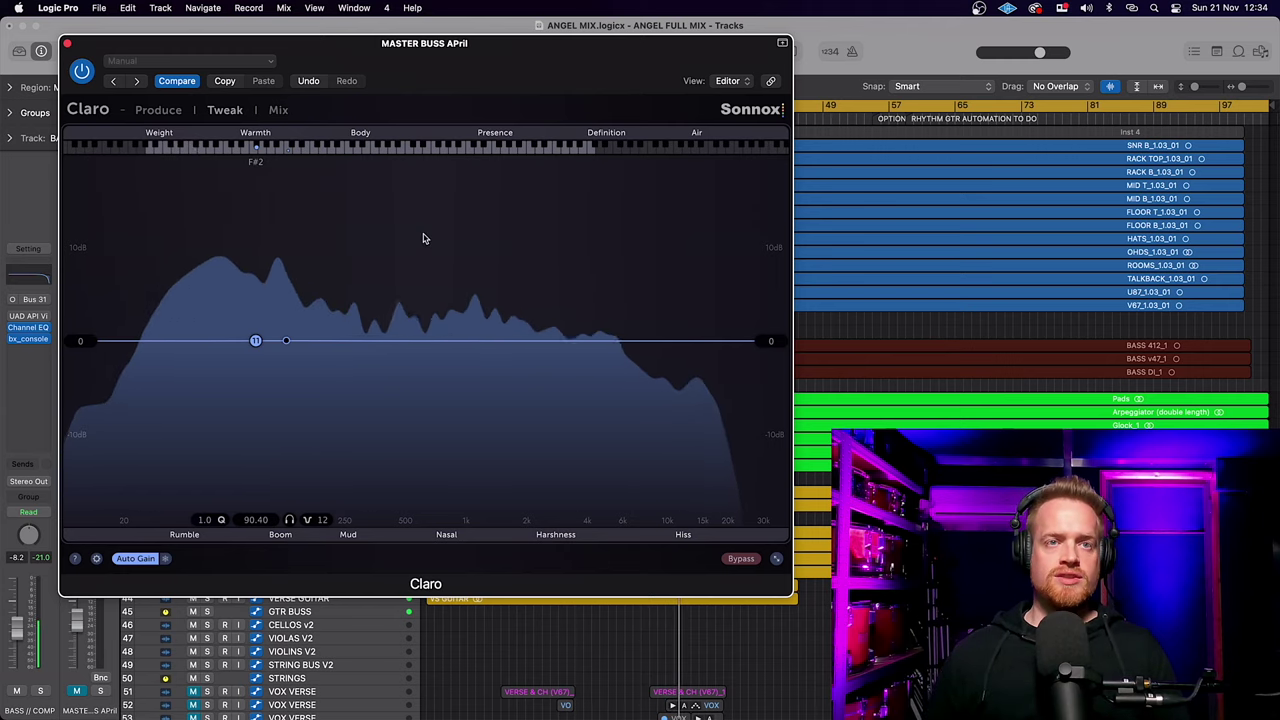
click(278, 109)
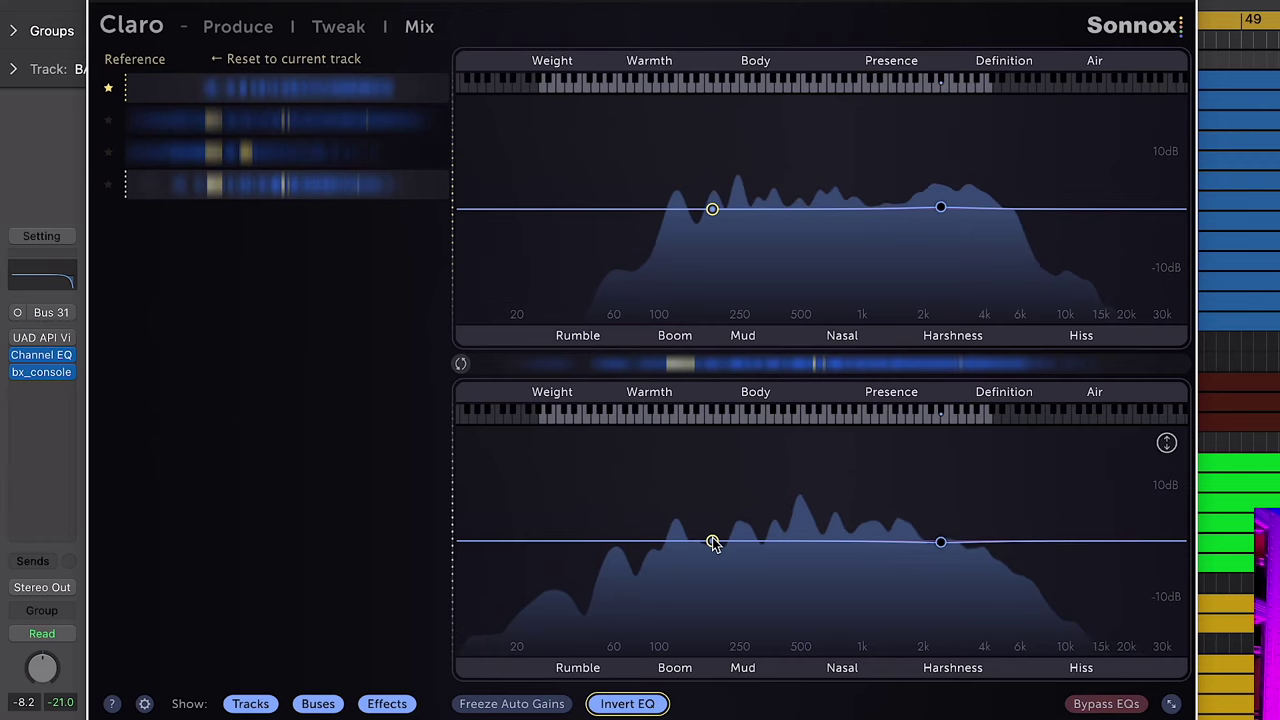
Step: Nudge the low node past 250 Hz, delete the 250 Hz node, and cut about 11 dB near 2.9 kHz
drag(473, 452, 500, 455)
double_click(751, 542)
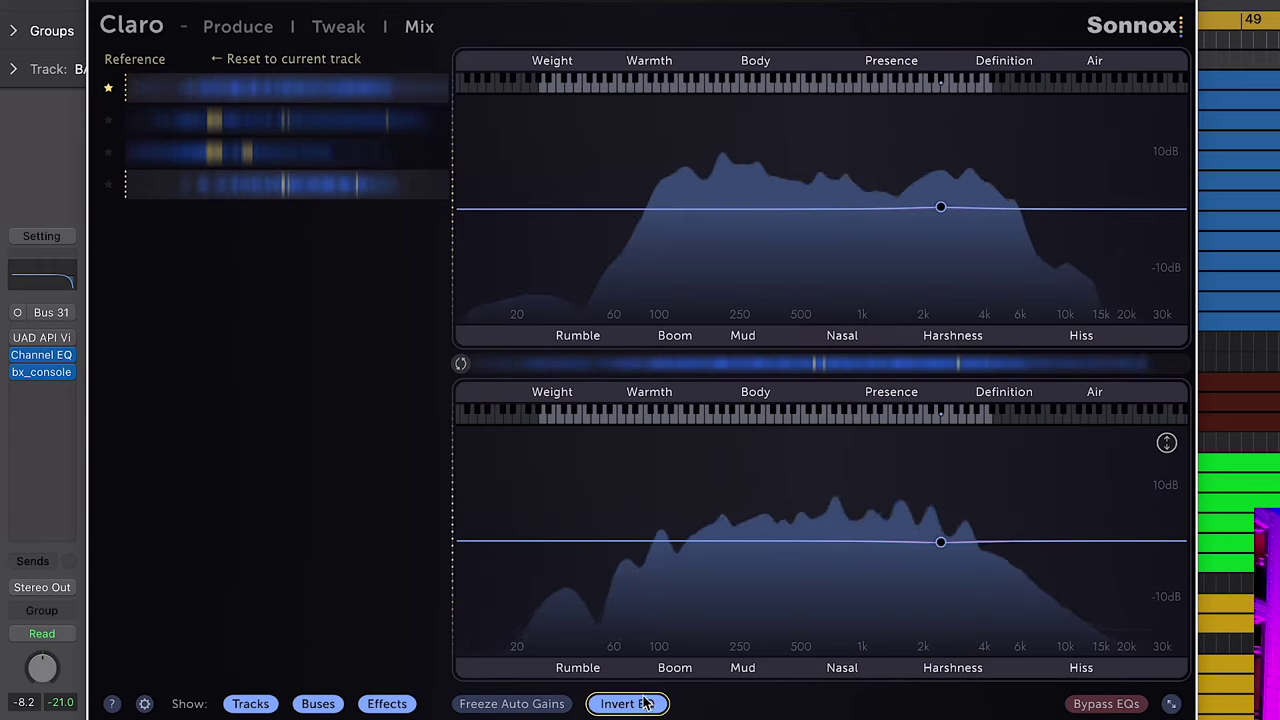
drag(940, 549, 731, 540)
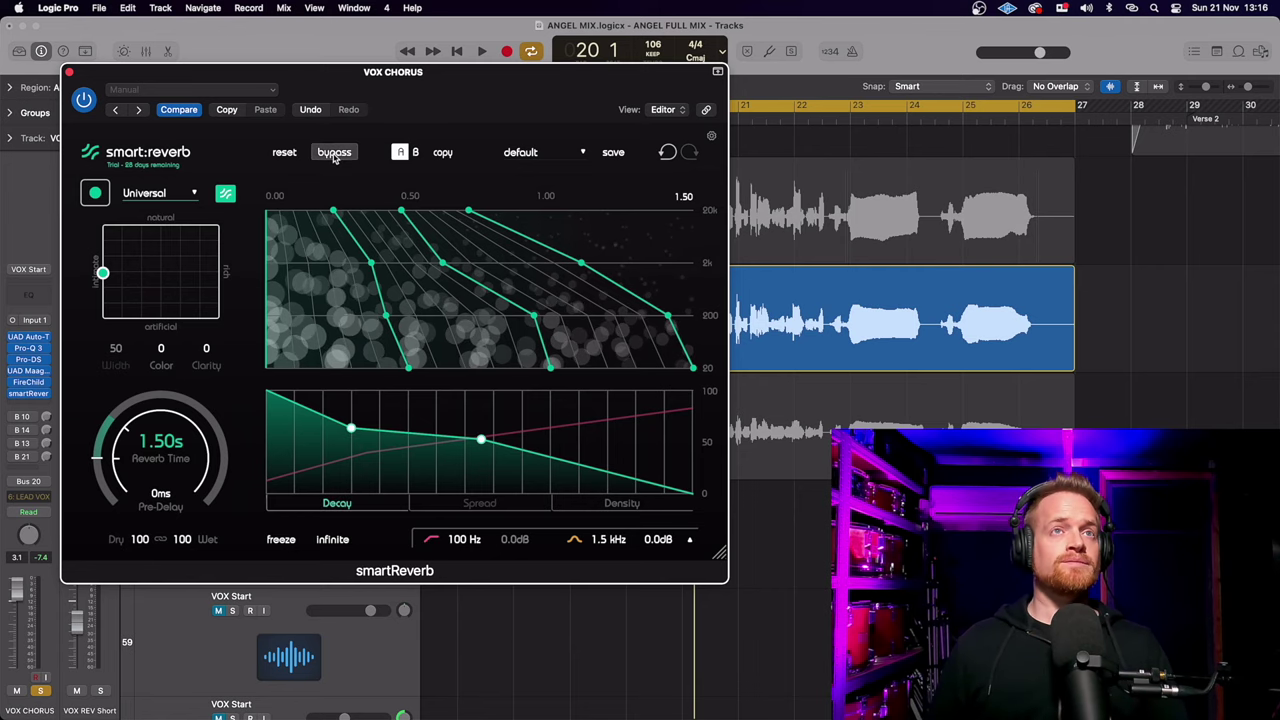
click(334, 153)
key(space)
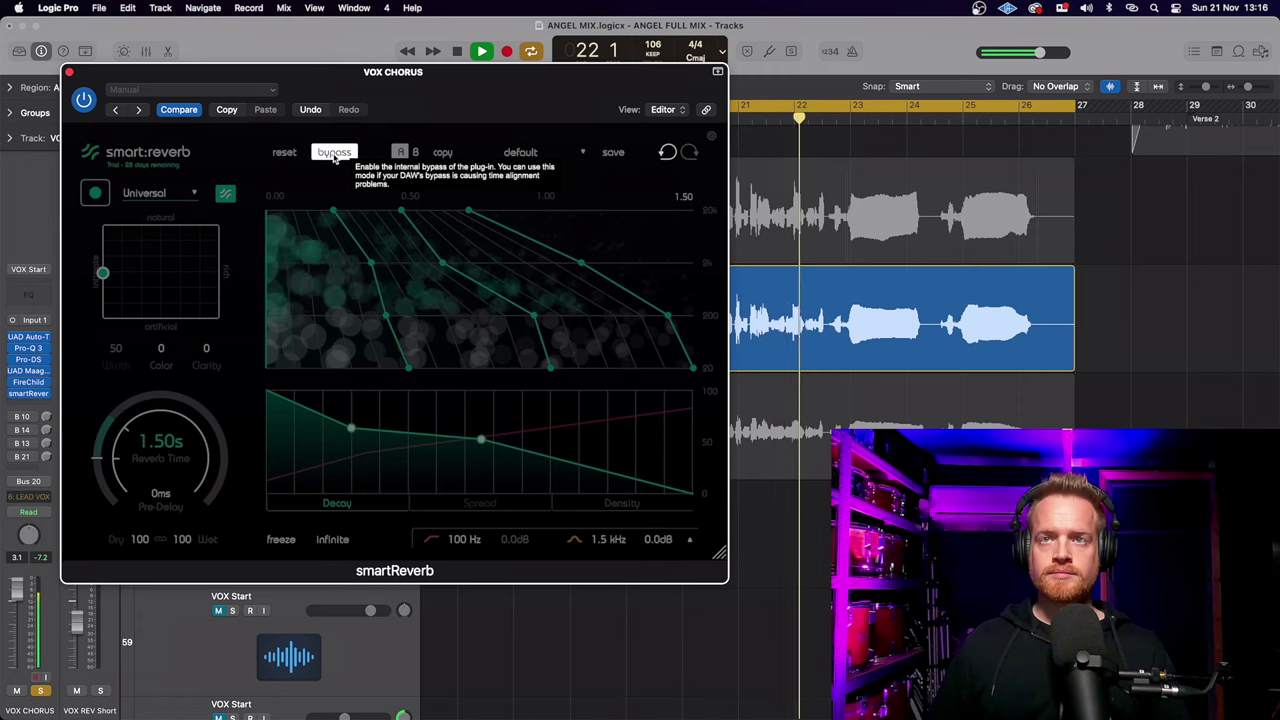
key(space)
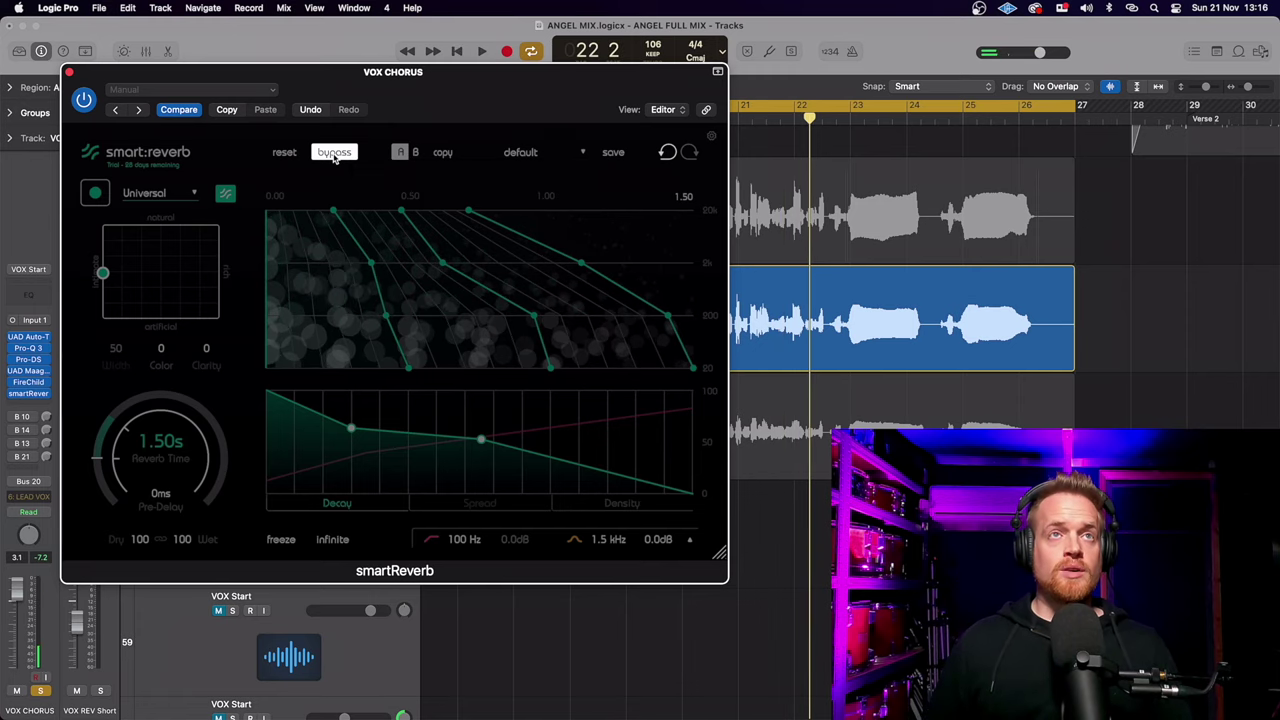
click(334, 152)
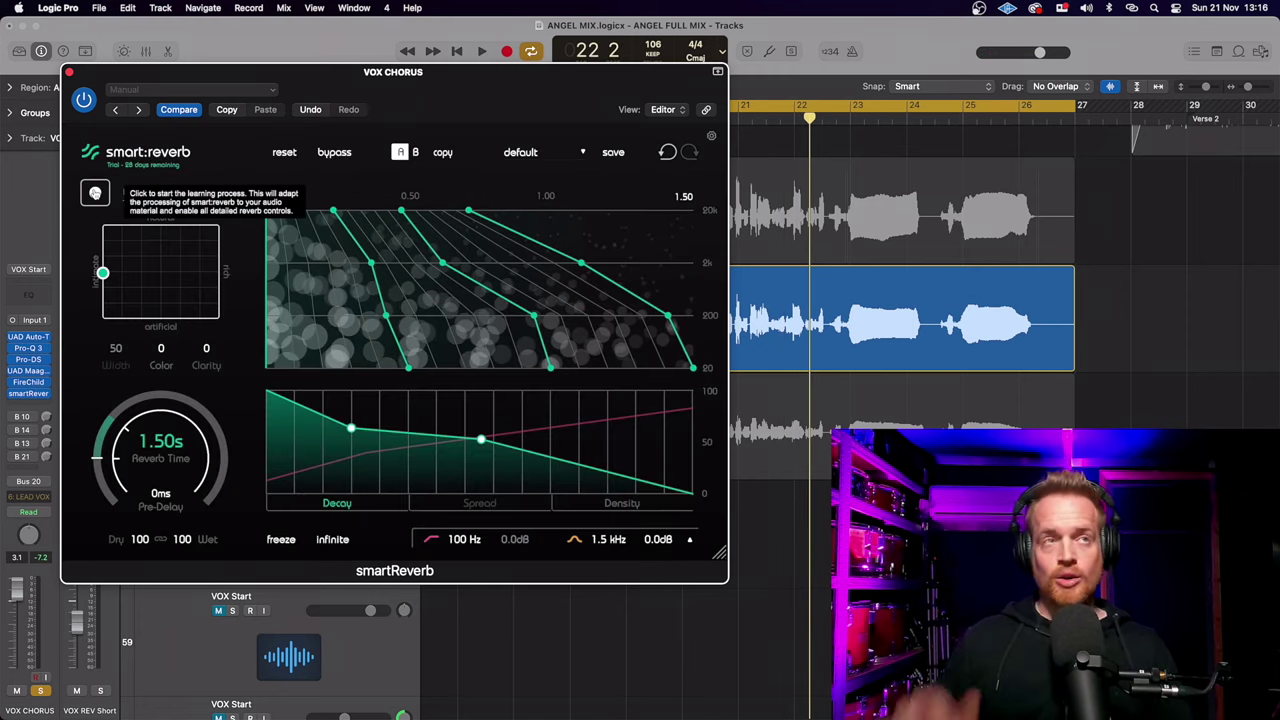
Step: Learn smart:reverb with the Vocals profile and lengthen the reverb time to 1.59s
click(95, 193)
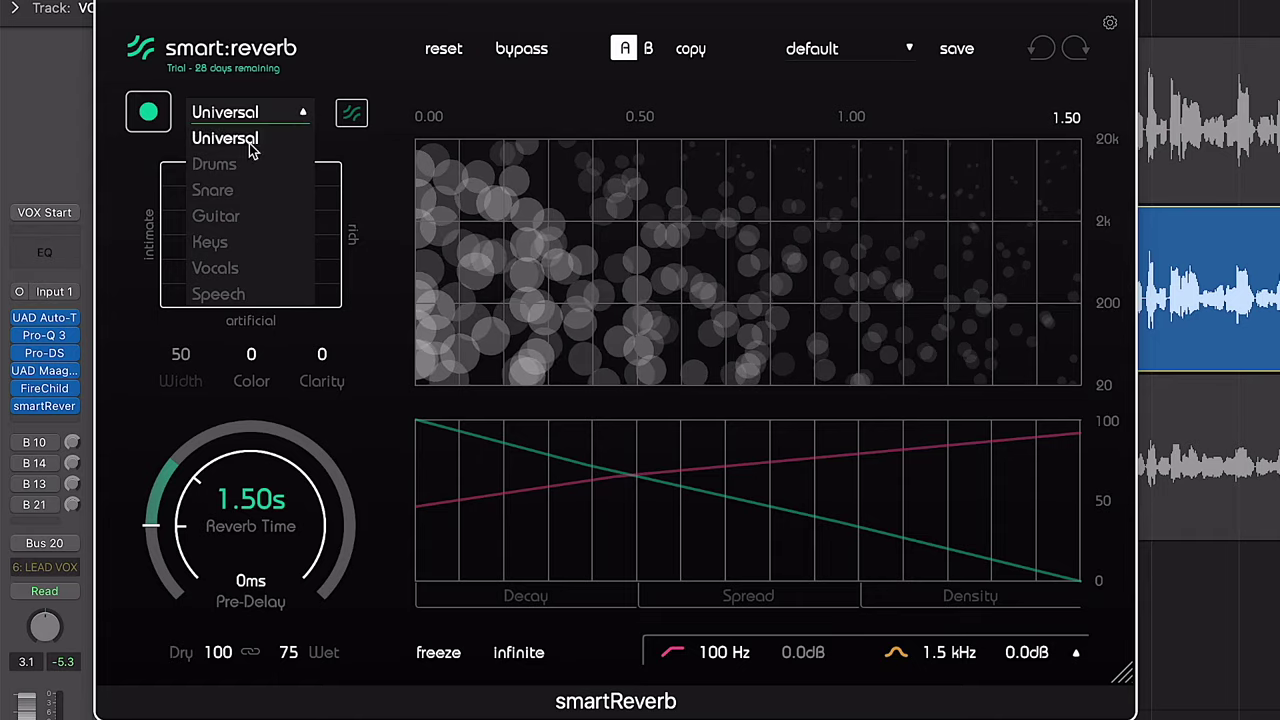
click(211, 270)
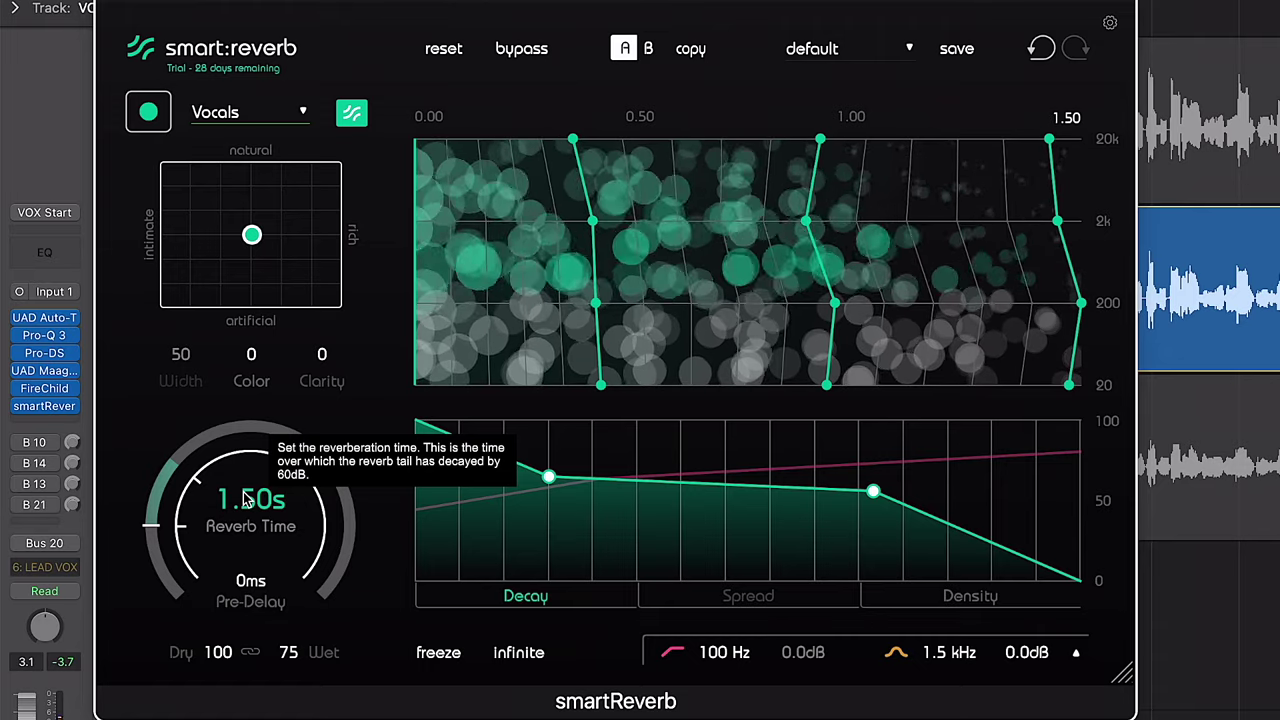
drag(247, 500, 343, 413)
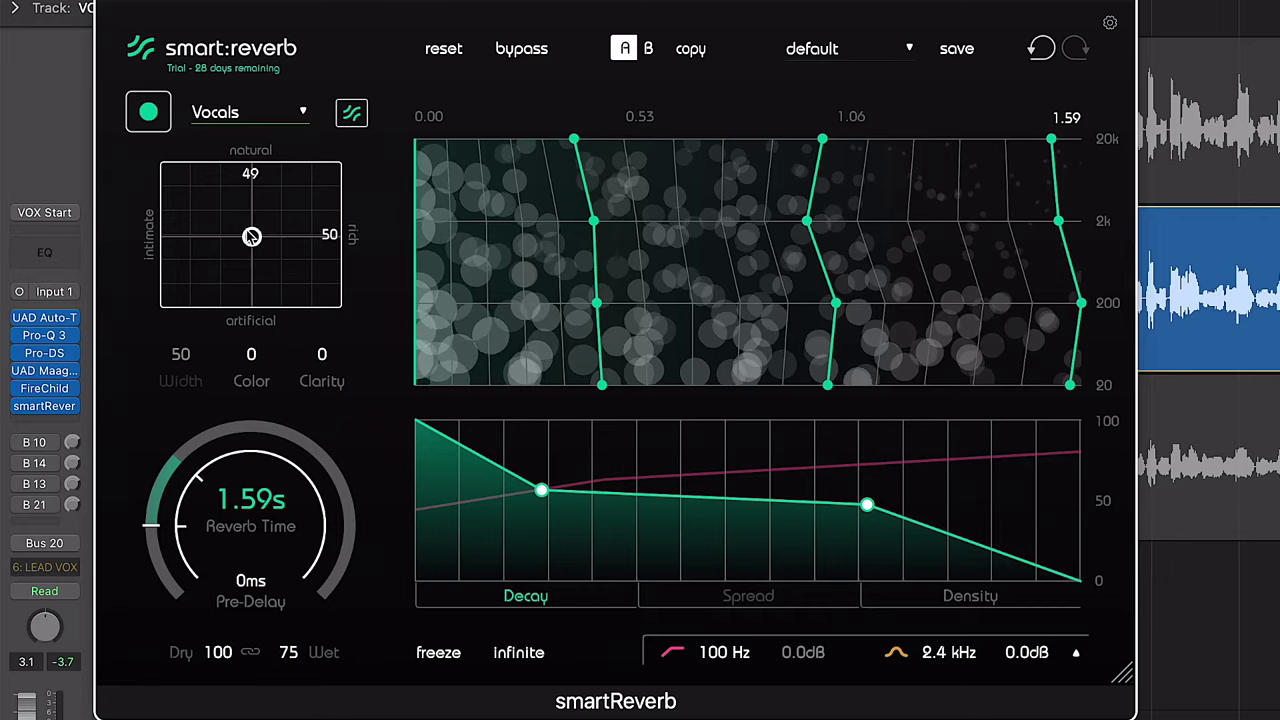
Step: Shift the style pad, pull down the middle decay curve node, and rebalance the wet level
mouse_move(251, 237)
mouse_down()
mouse_move(190, 232)
mouse_move(251, 210)
mouse_move(335, 247)
mouse_move(251, 277)
mouse_move(251, 235)
mouse_up()
drag(689, 481, 702, 511)
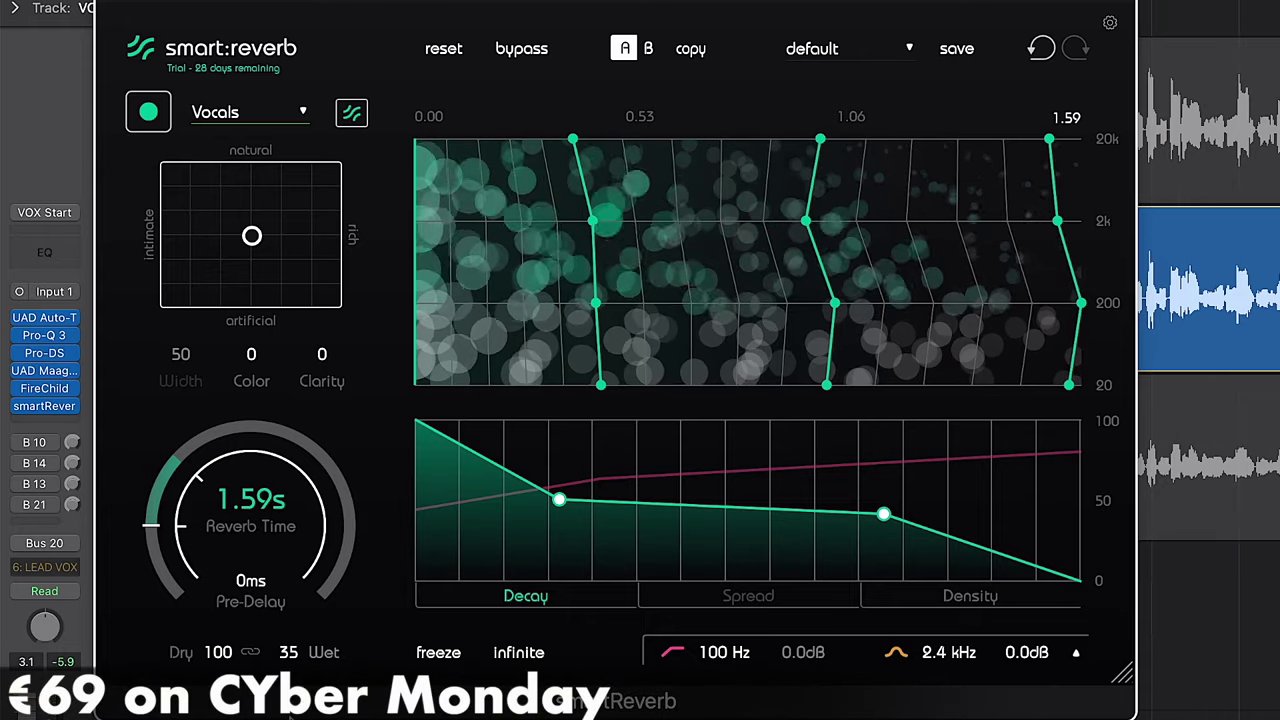
drag(290, 716, 295, 662)
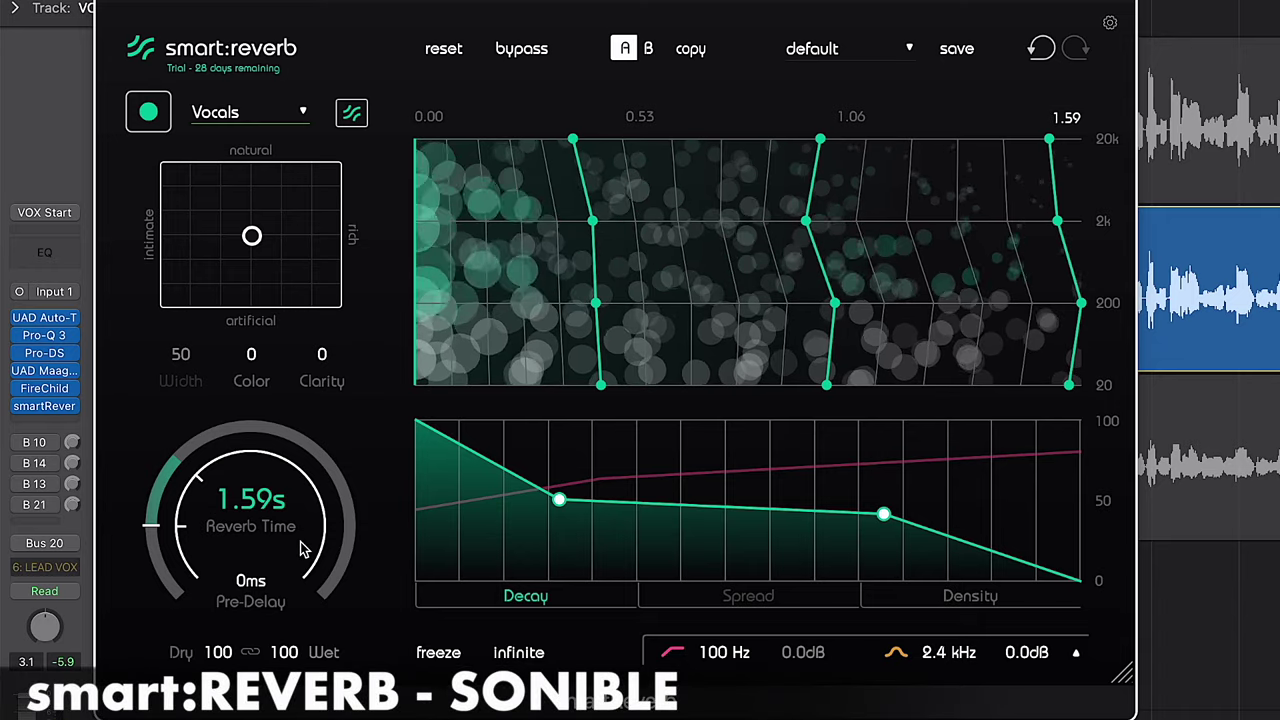
drag(303, 550, 295, 658)
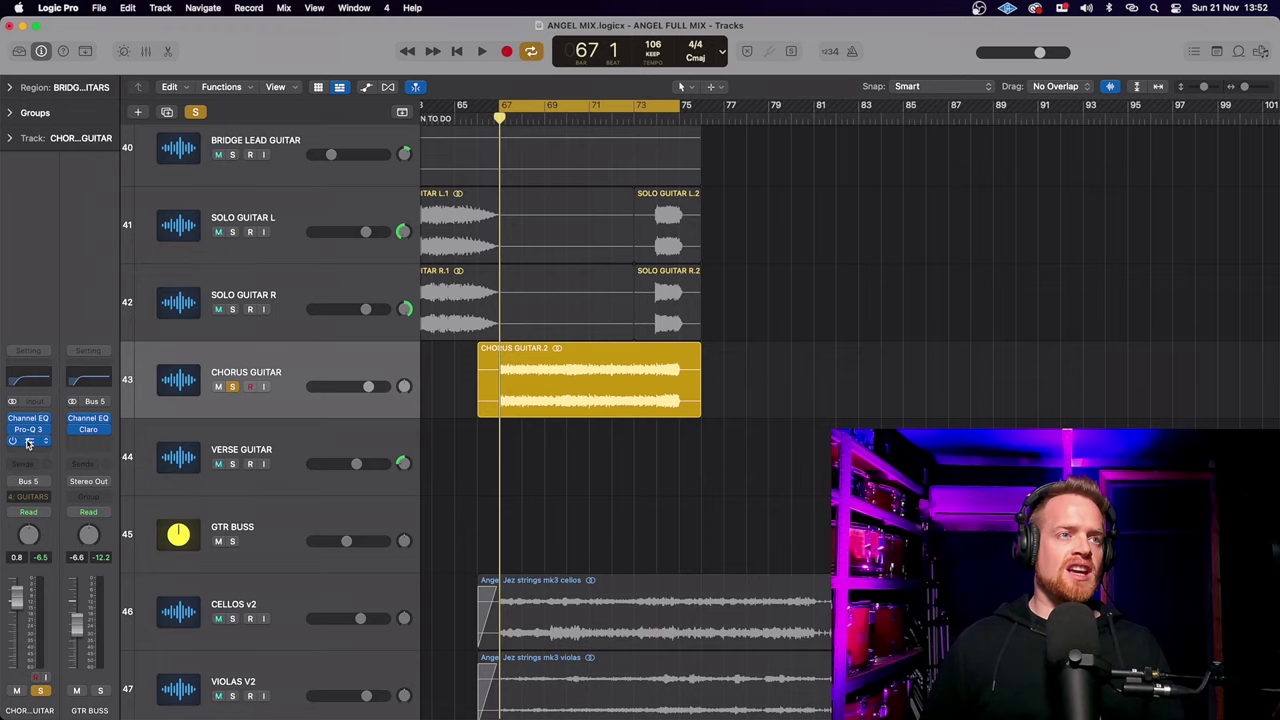
Step: Open TAIP from the CHORUS GUITAR channel strip's insert slot
click(28, 441)
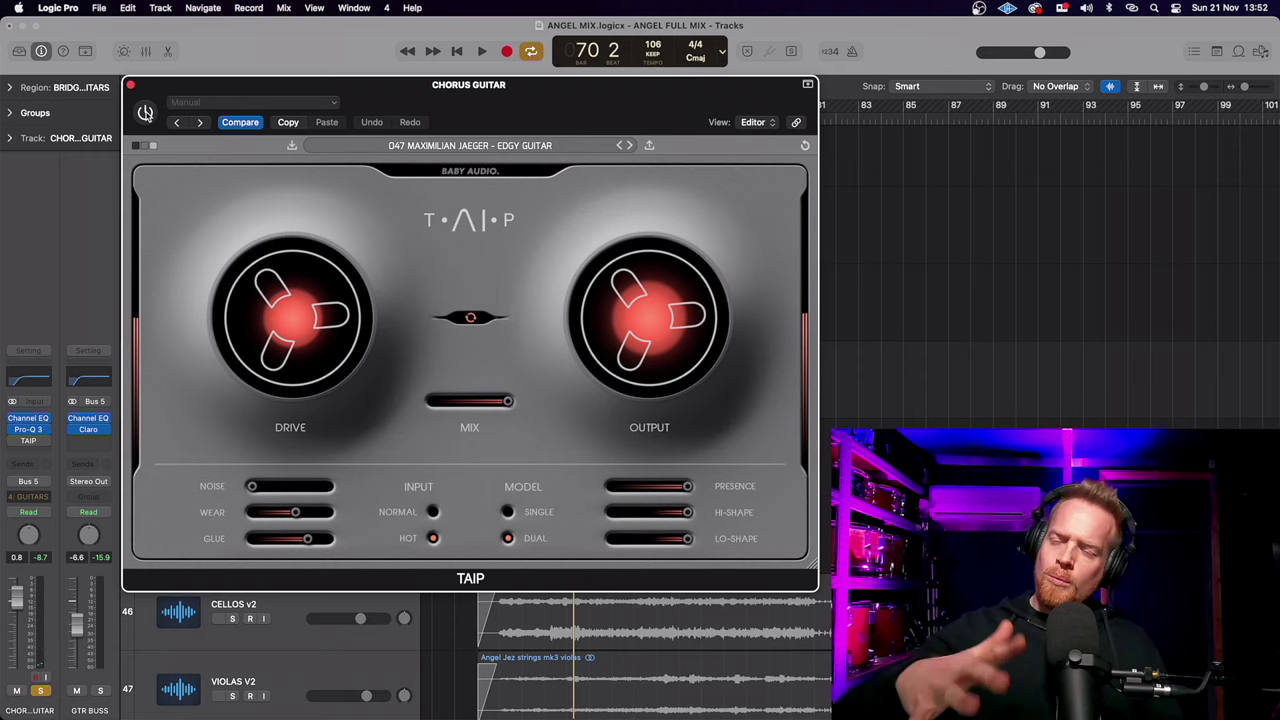
Step: Toggle TAIP's power button to compare the chorus guitar with and without it
click(145, 113)
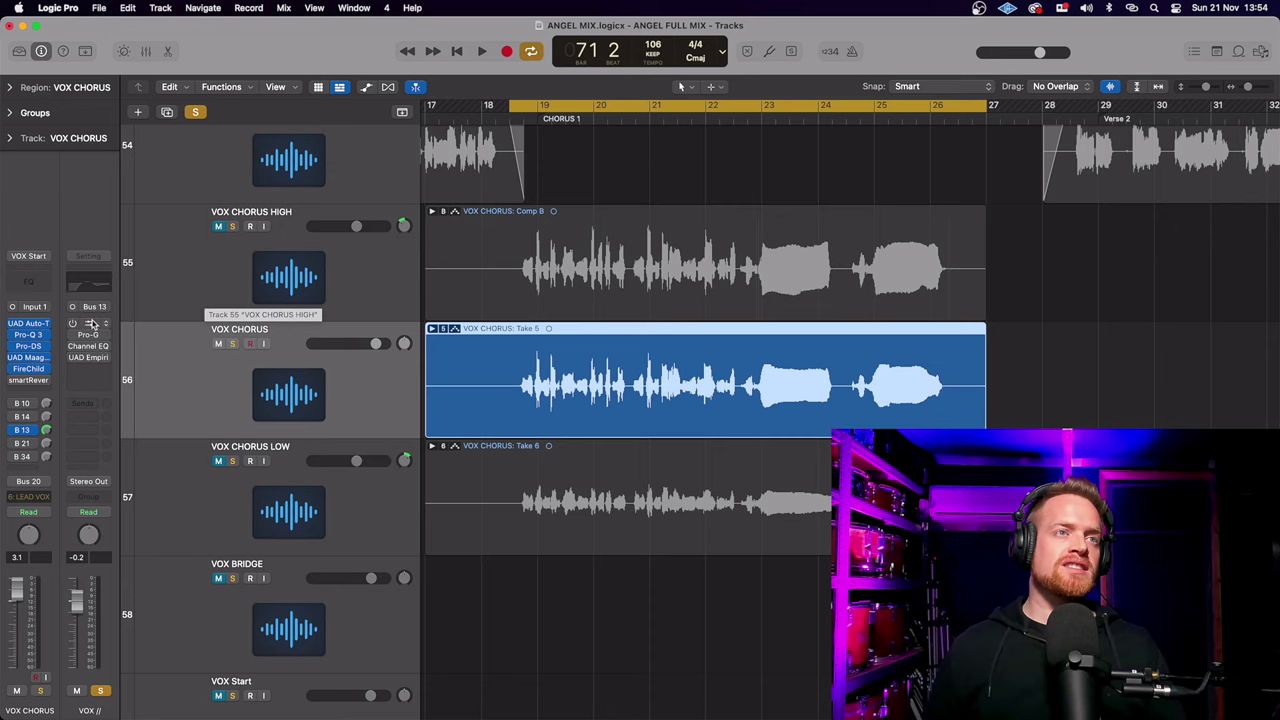
Step: Open TAIP from the Bus 13 vocal channel's insert slot
click(90, 323)
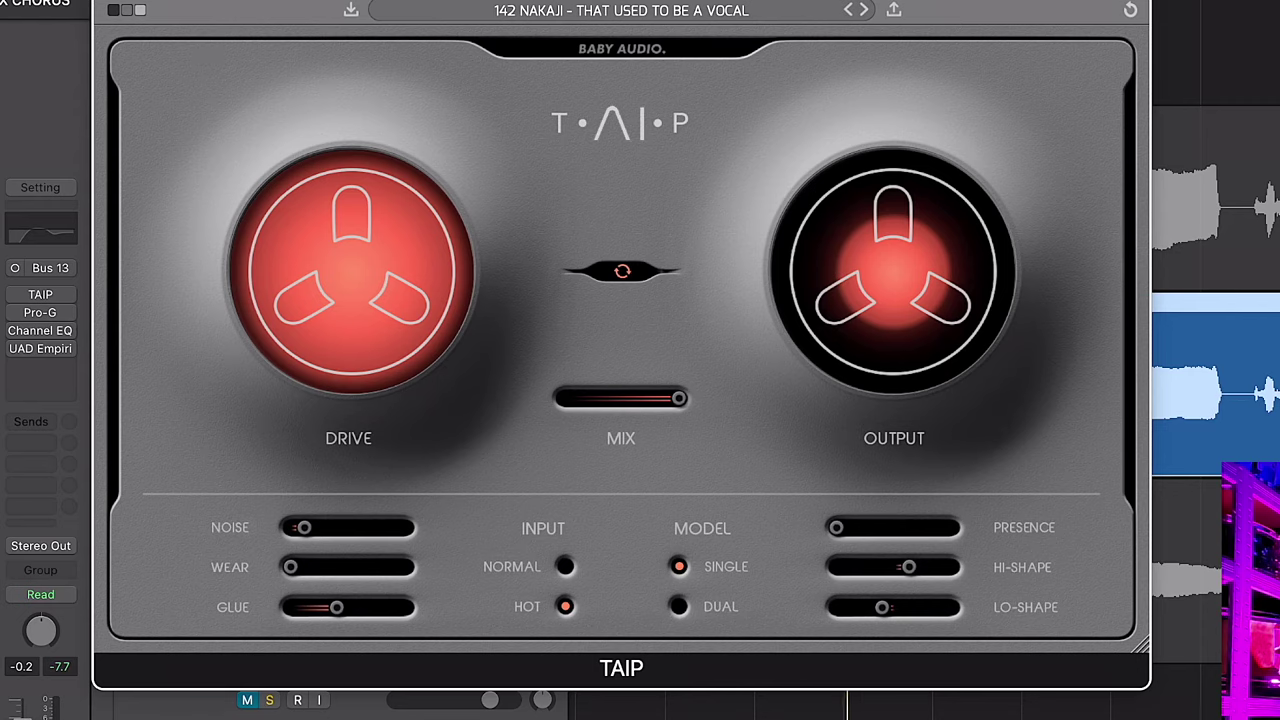
Step: Play the vocals through TAIP and pull the Bus 13 fader down to -10.6 dB
mouse_move(329, 251)
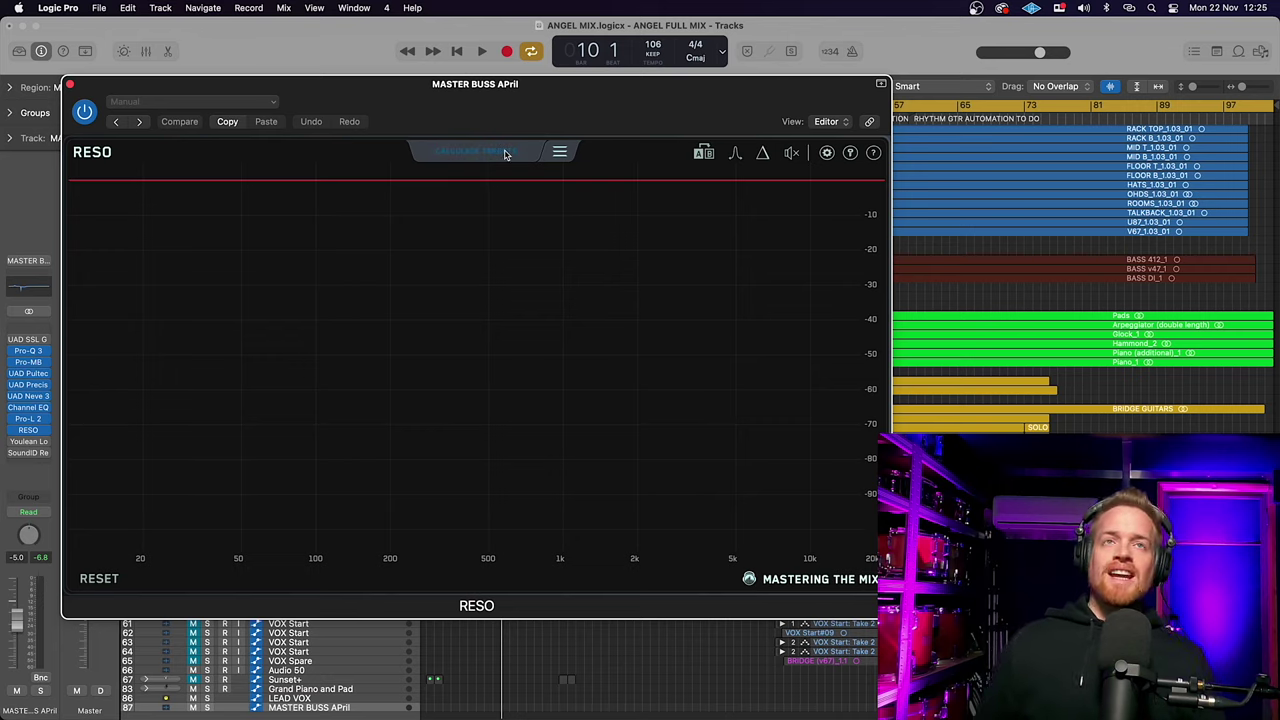
Step: Play the mix so RESO marks nine master-buss resonances between about 1 and 7 kHz
drag(505, 154, 558, 148)
key(space)
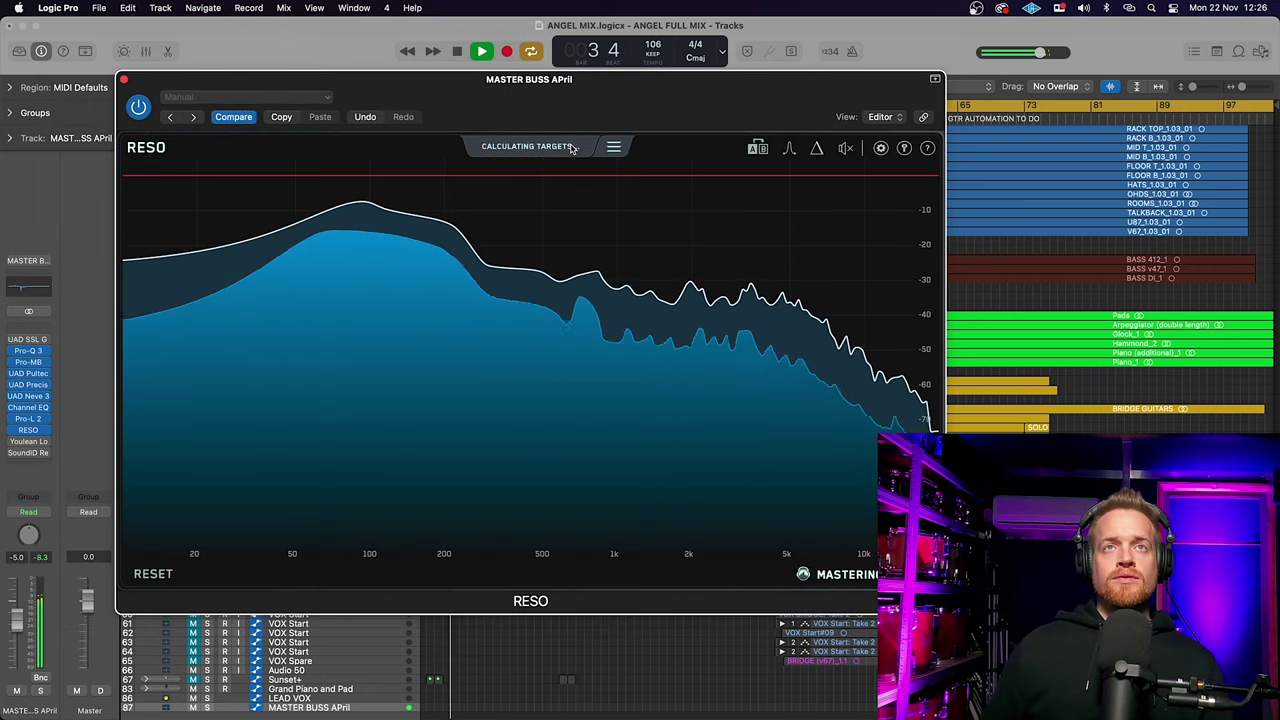
key(space)
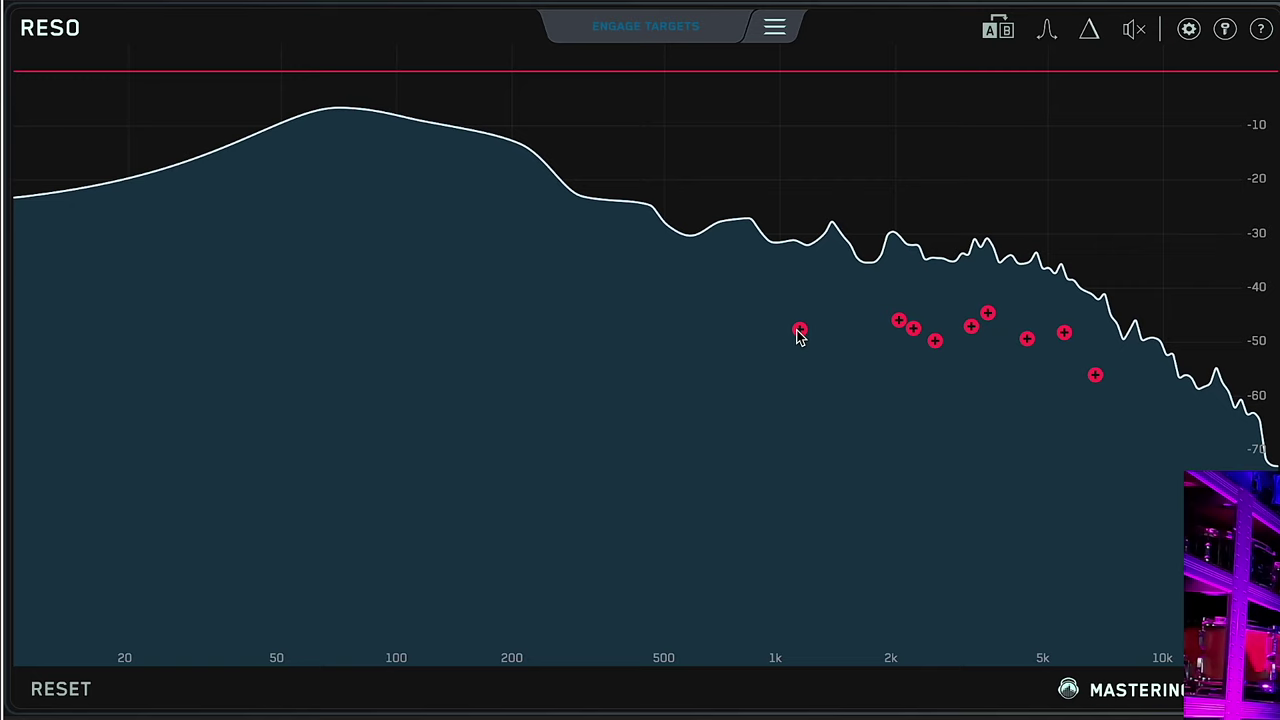
Step: Make the 1.1 kHz target a -60 dB cut band, A/B it during playback, then raise it slightly
click(800, 331)
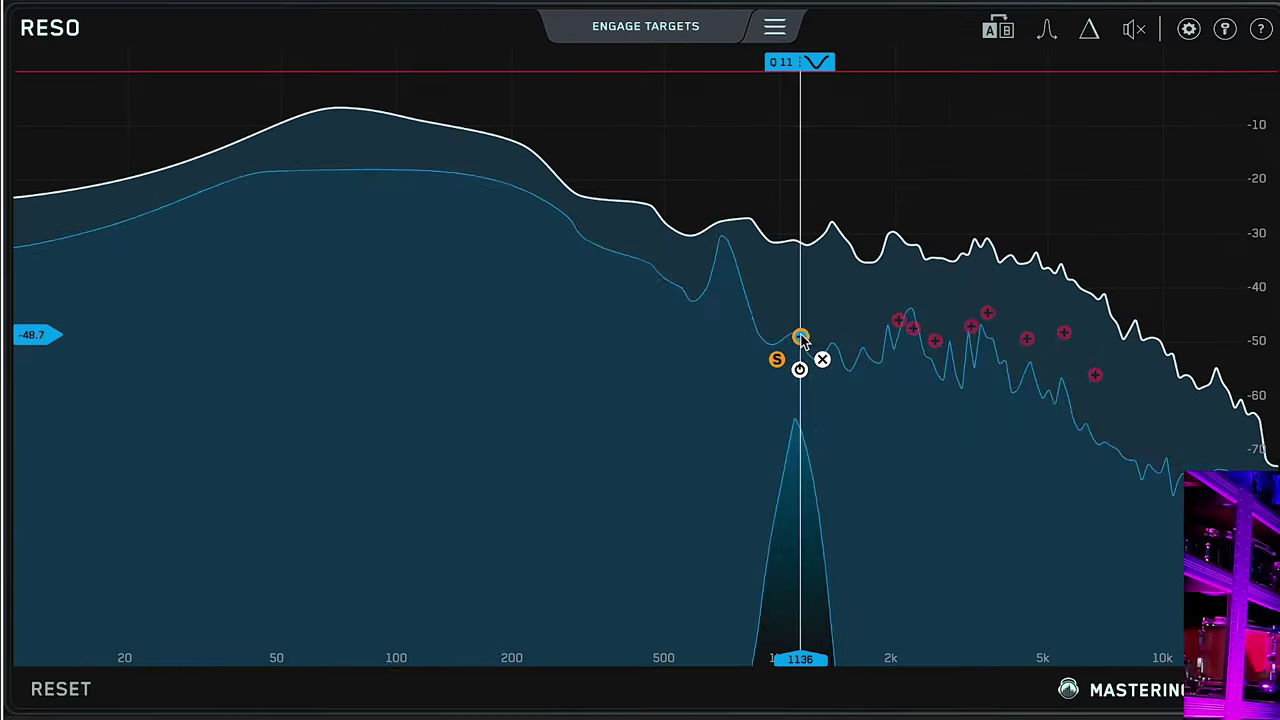
drag(801, 340, 799, 428)
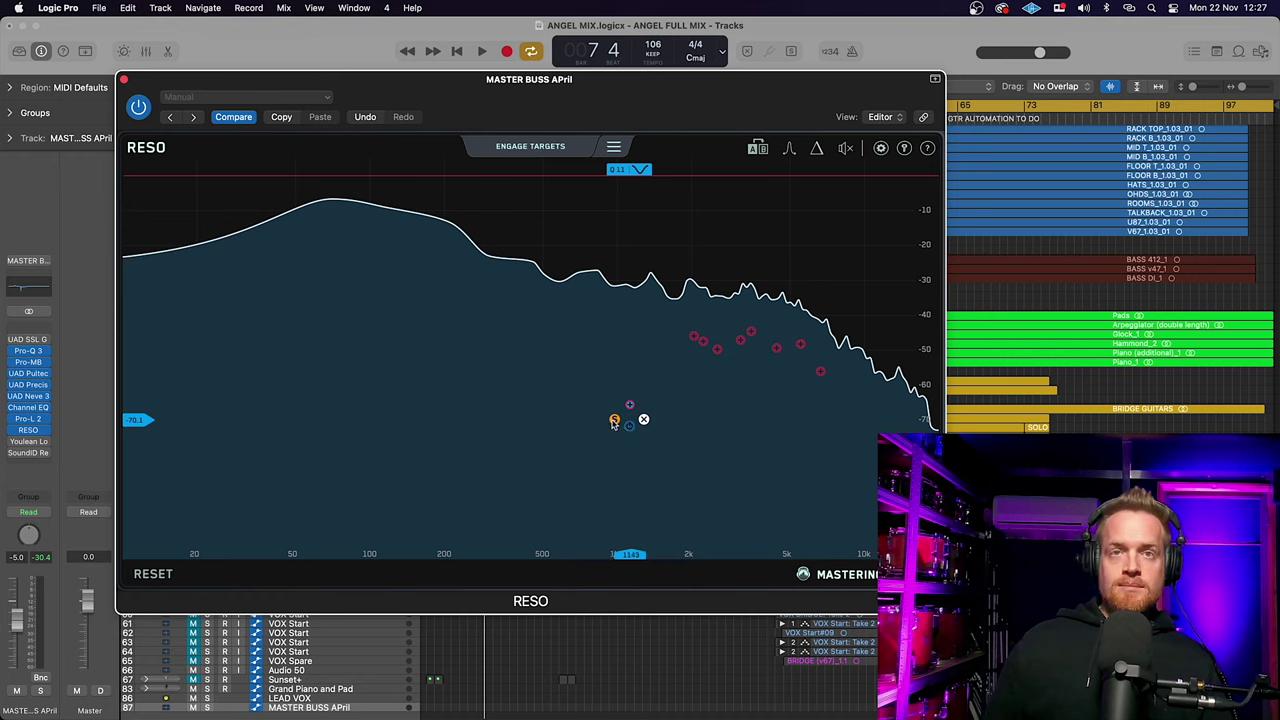
key(space)
click(627, 426)
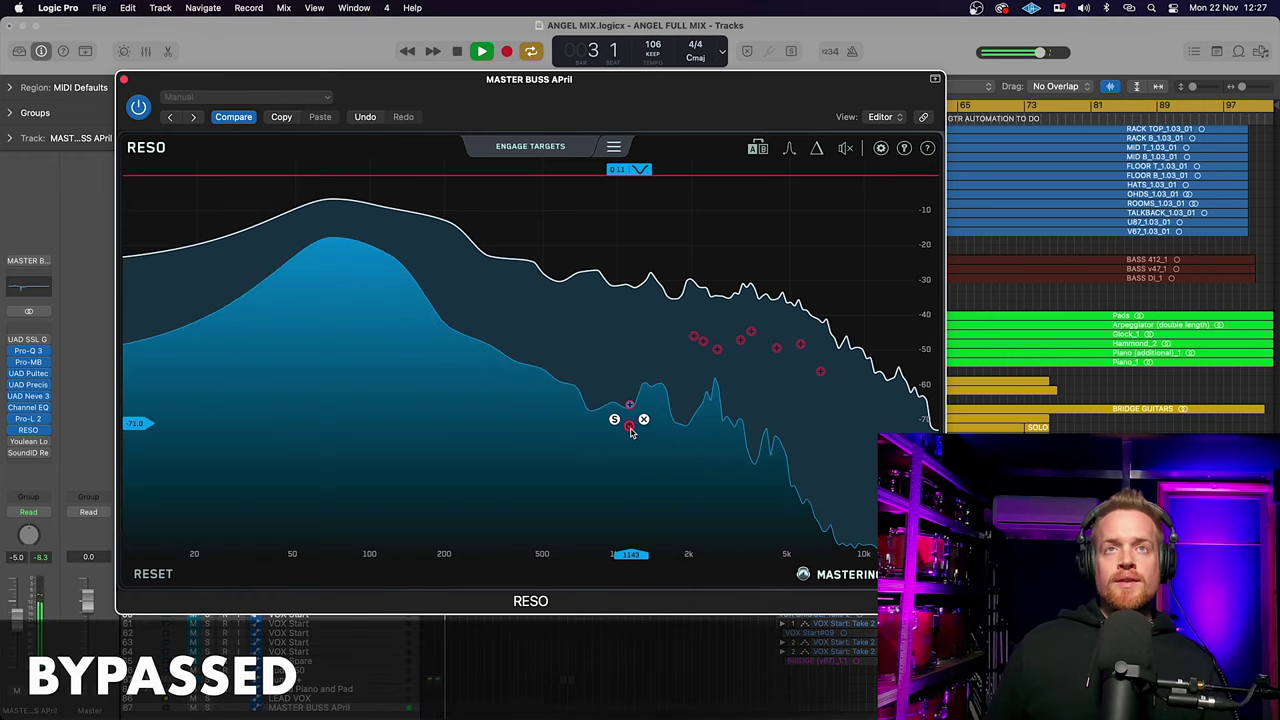
click(630, 428)
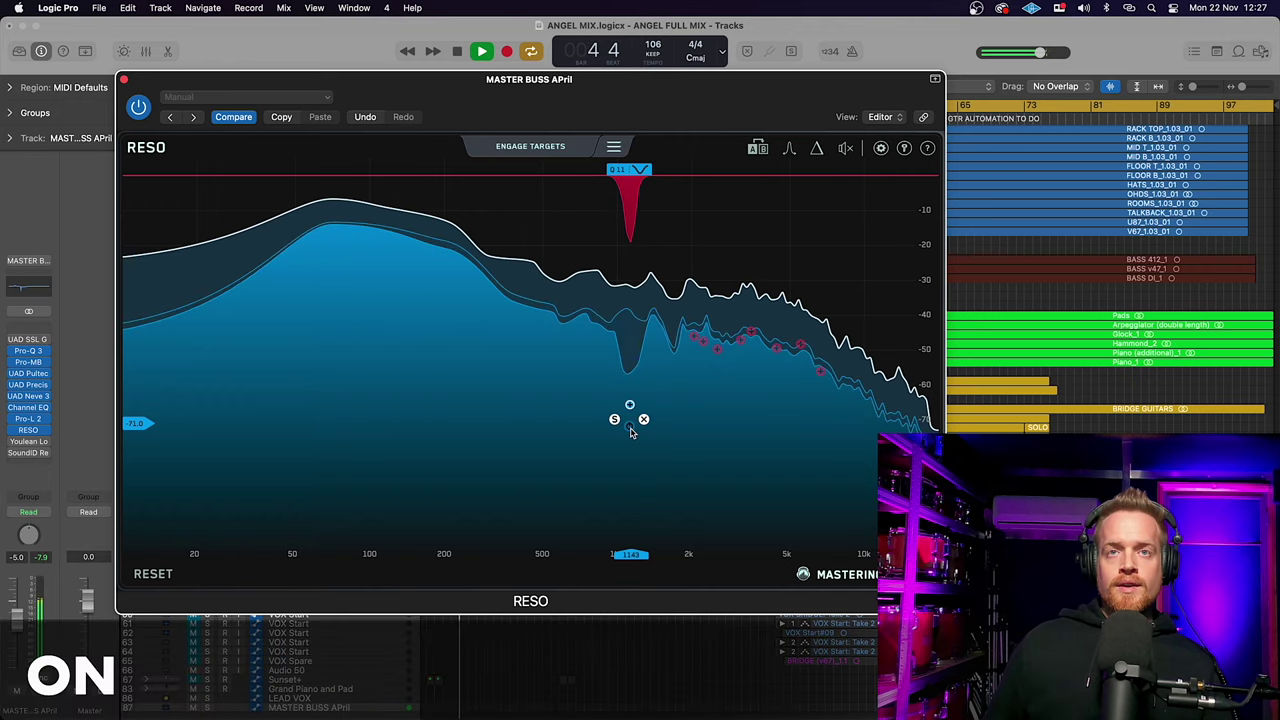
click(630, 428)
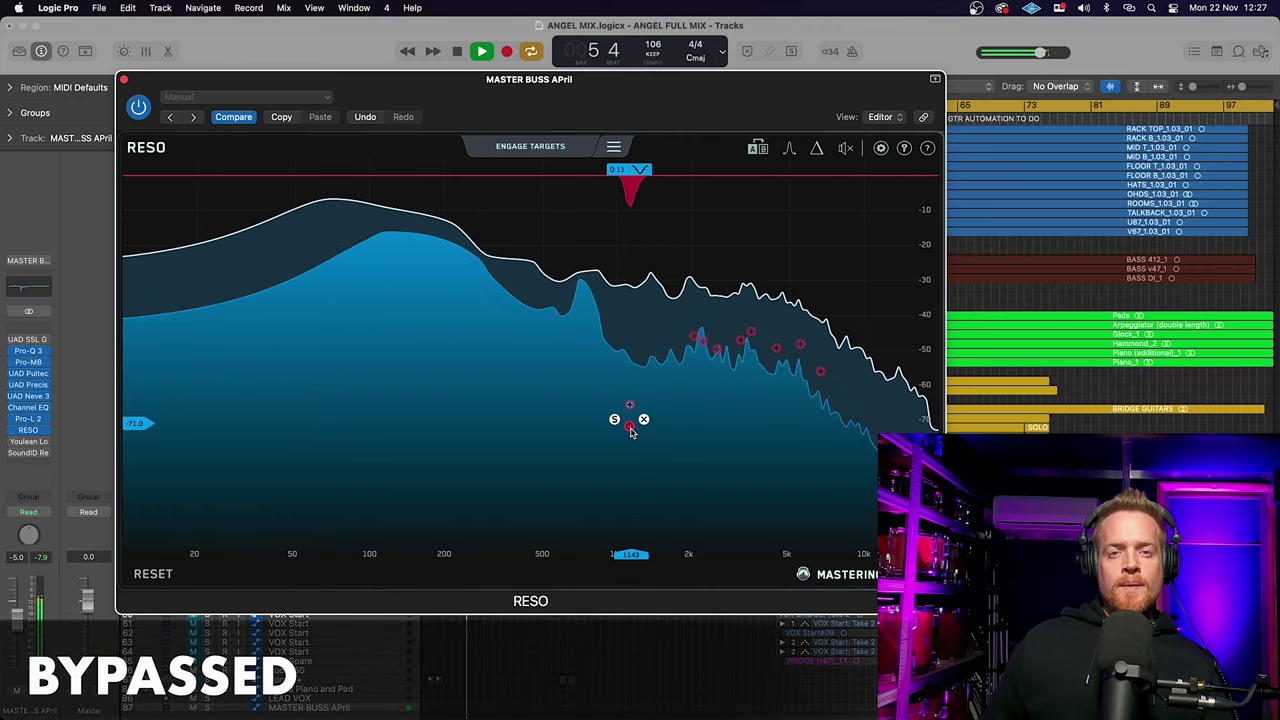
click(630, 428)
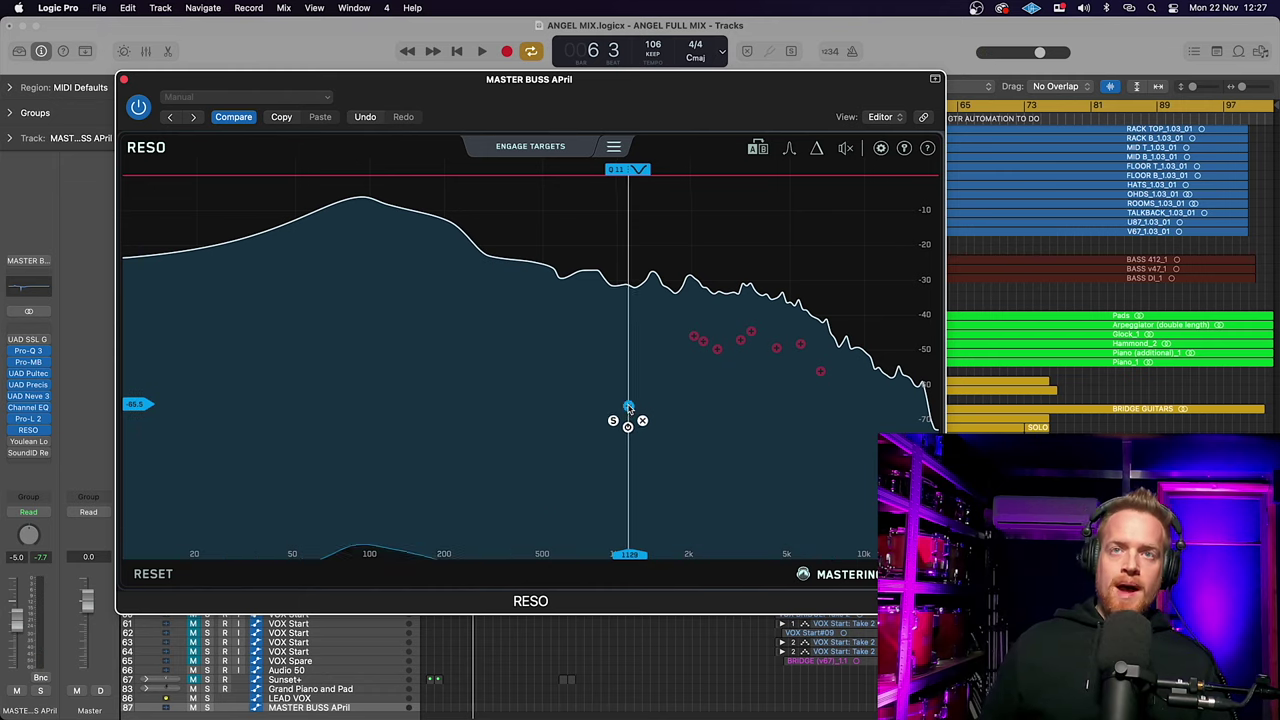
drag(630, 367, 630, 361)
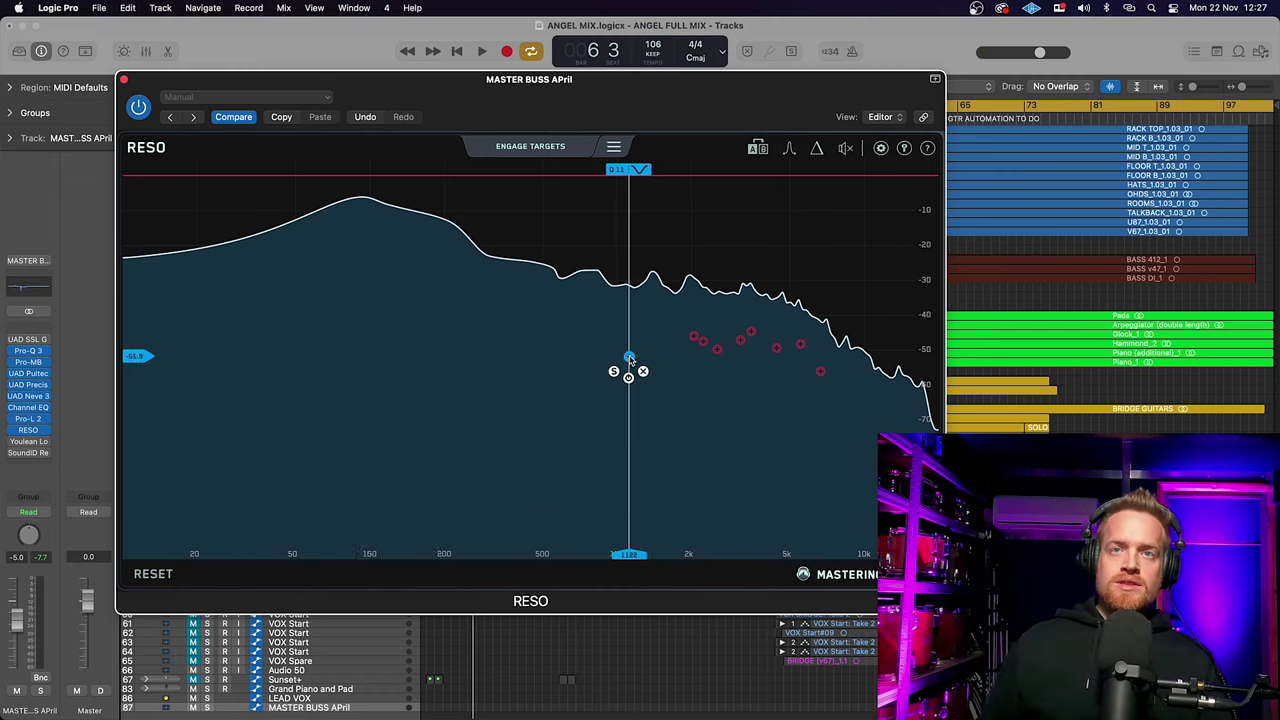
Step: Audition the master bus in each of RESO's two alternate monitoring modes, starting and stopping playback
click(789, 150)
key(space)
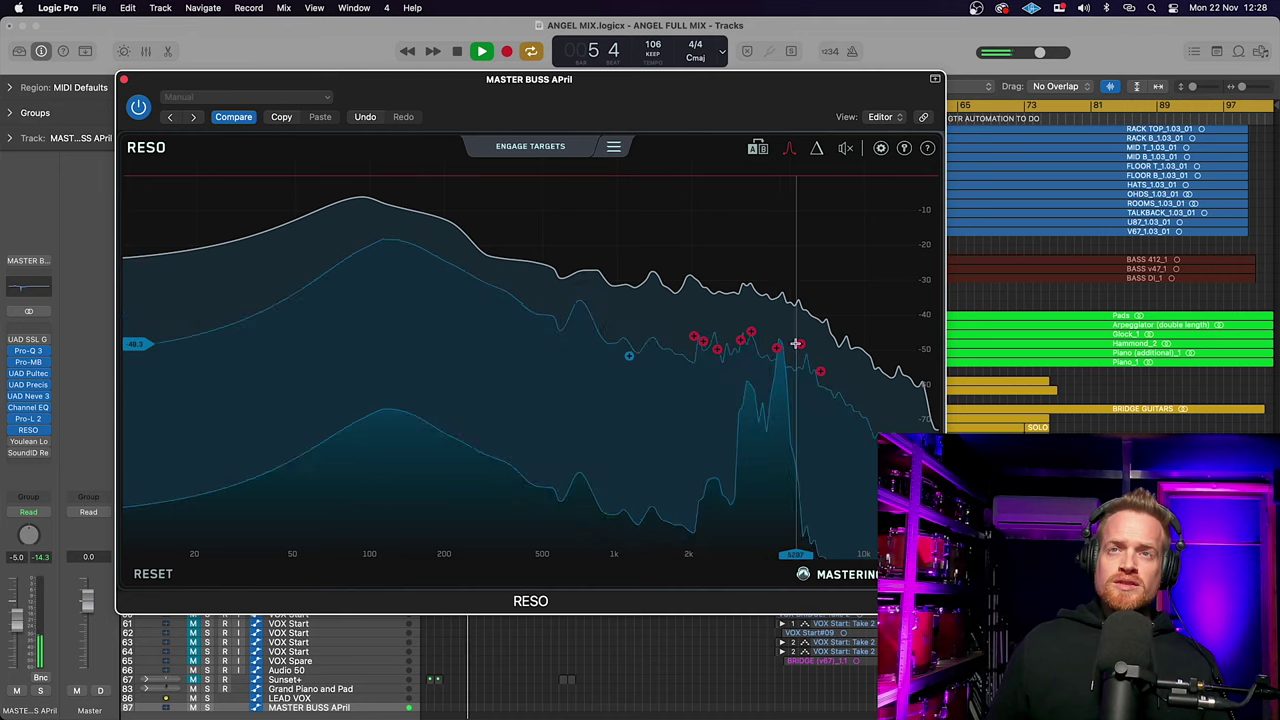
key(space)
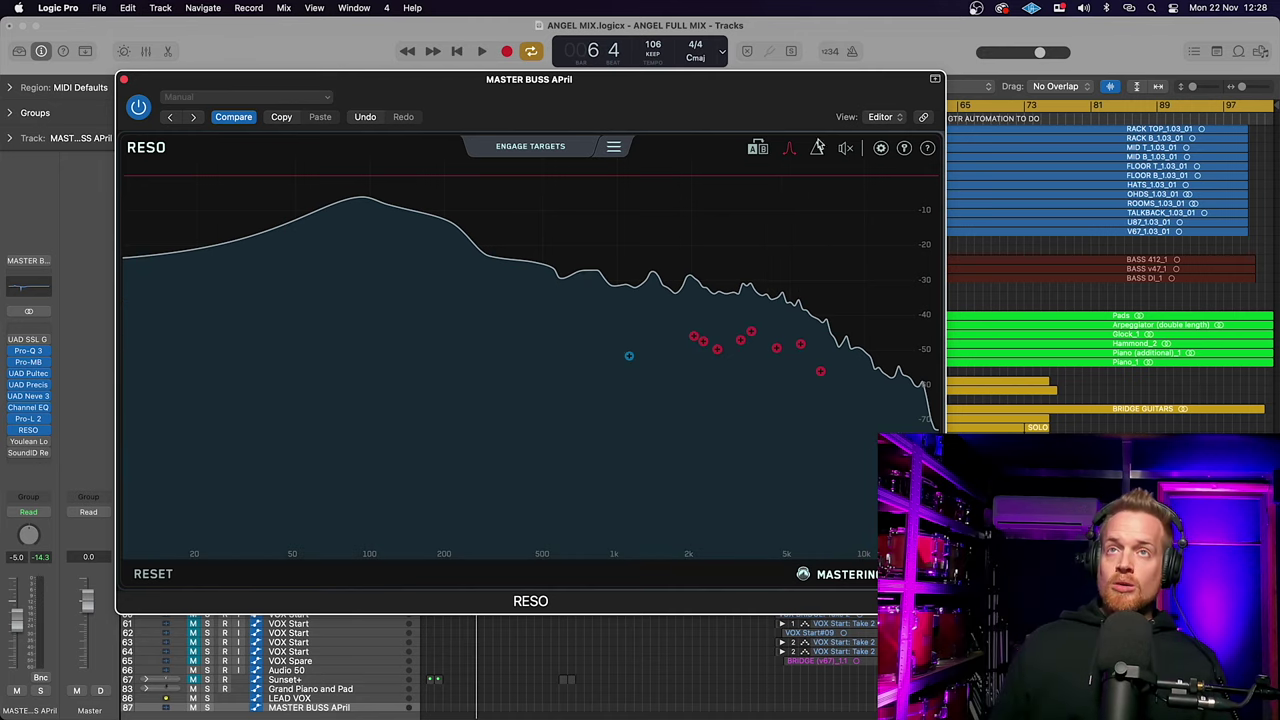
click(816, 152)
key(space)
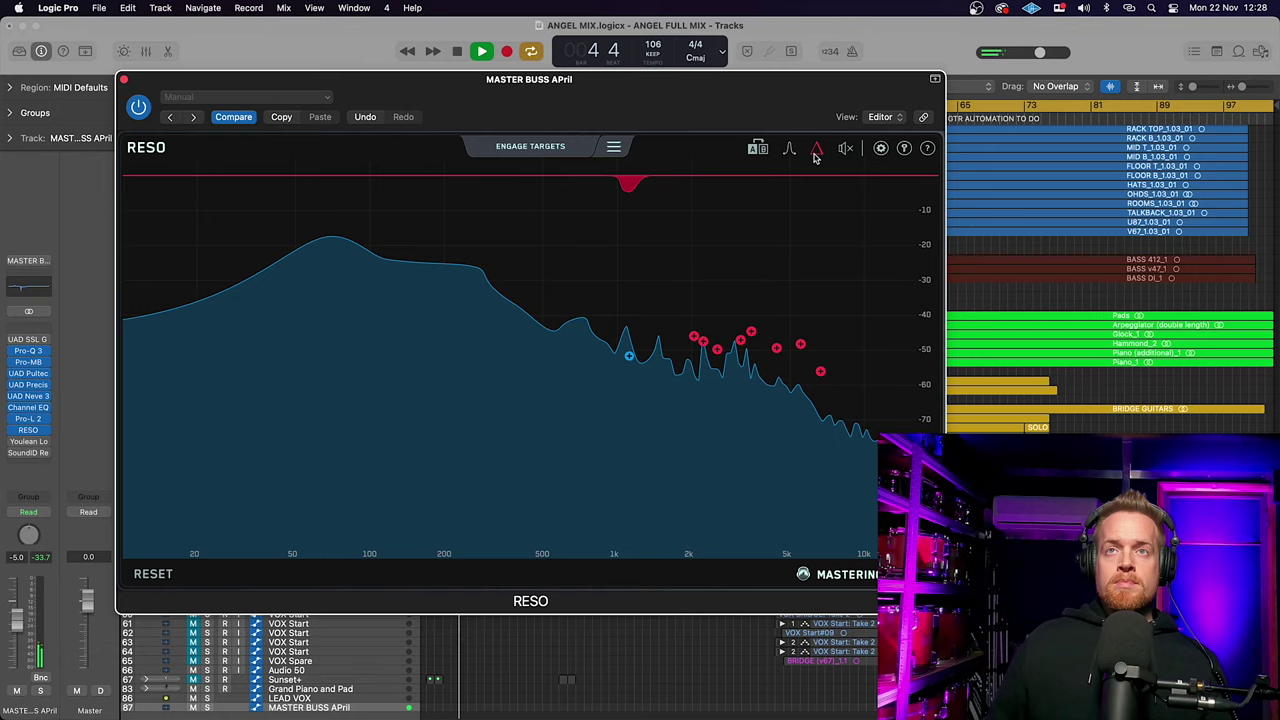
key(space)
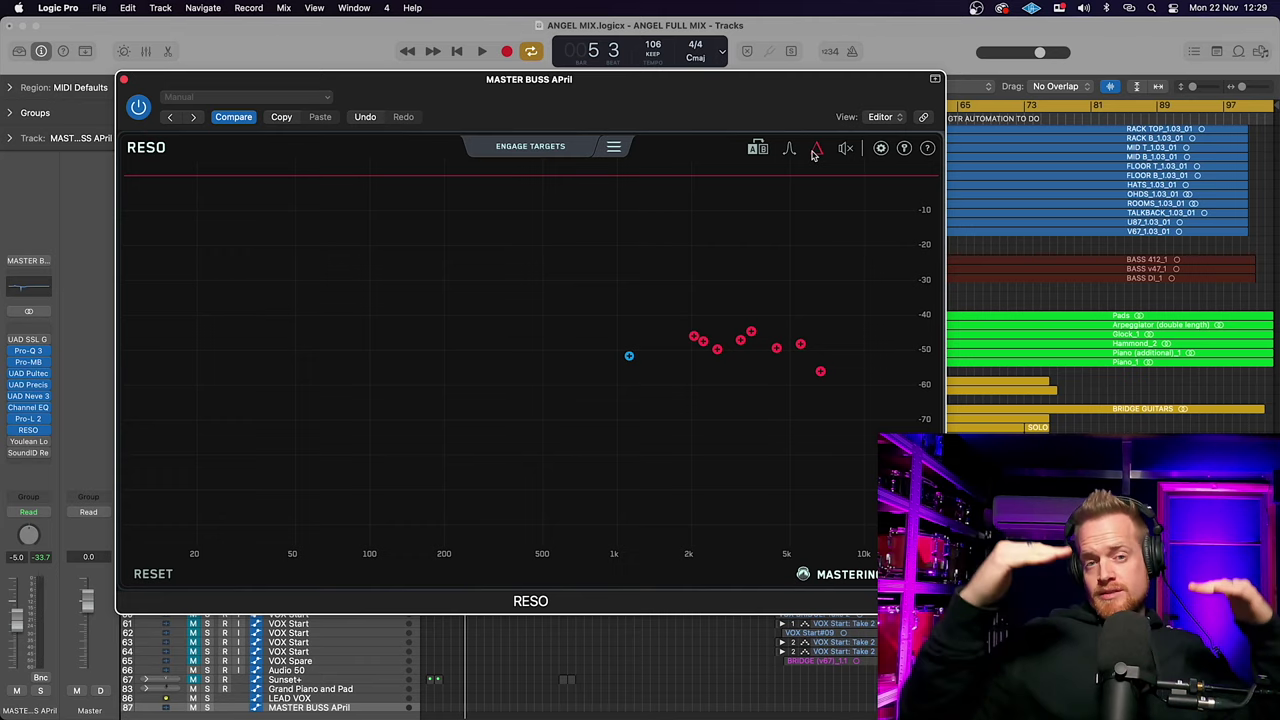
Step: Resume playback and lower the RESO target near 3.5 kHz to -54 dB
key(space)
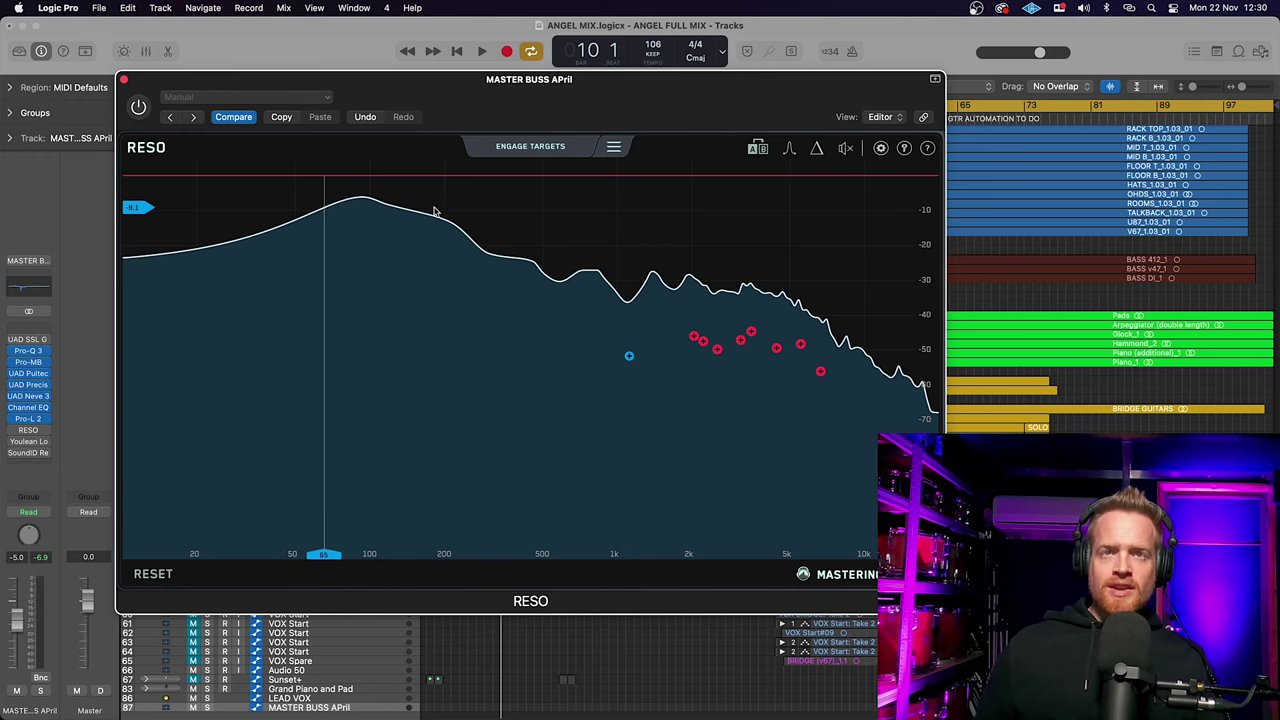
mouse_move(628, 357)
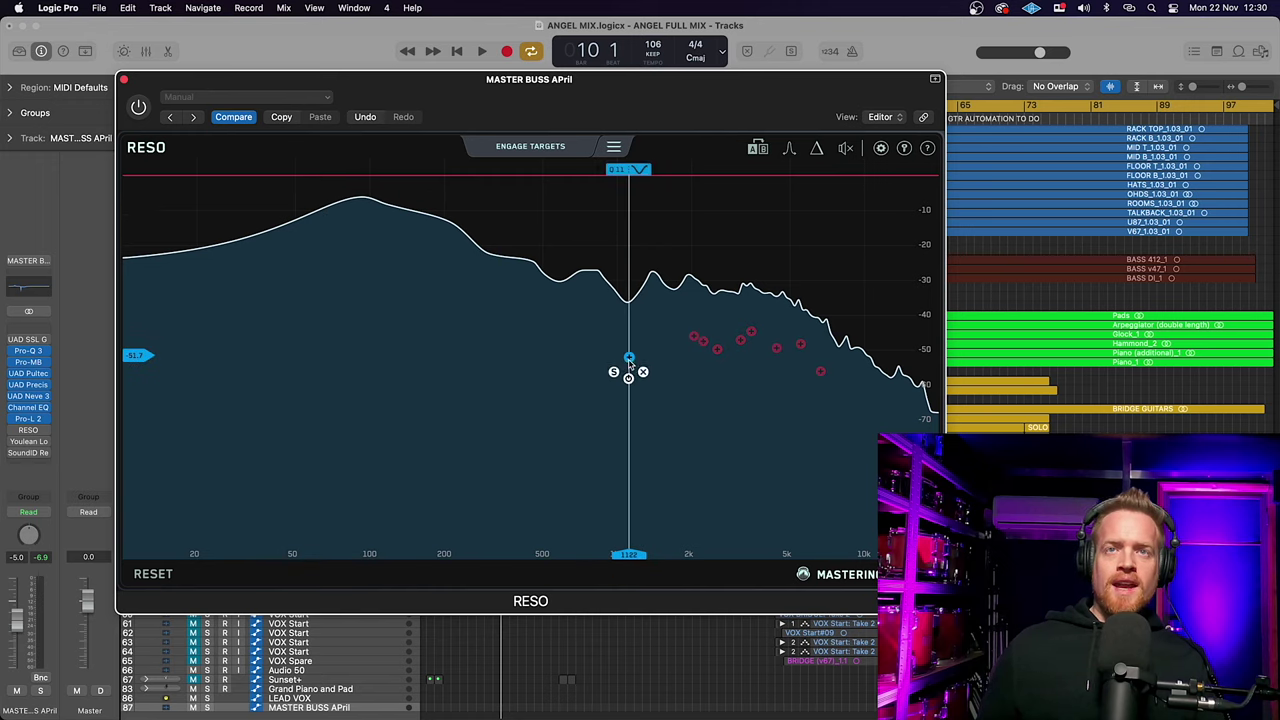
mouse_move(752, 333)
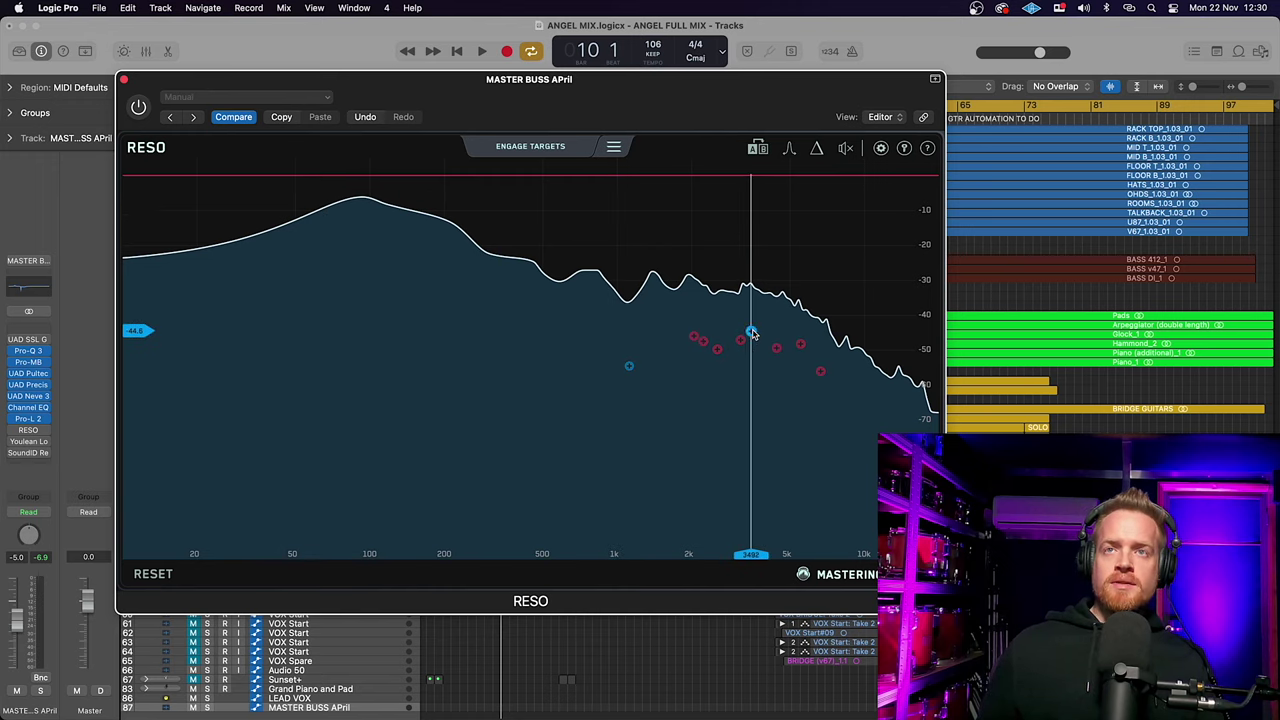
drag(753, 334, 755, 369)
Step: Toggle RESO's power off and on twice to compare the untreated and processed mix
click(139, 110)
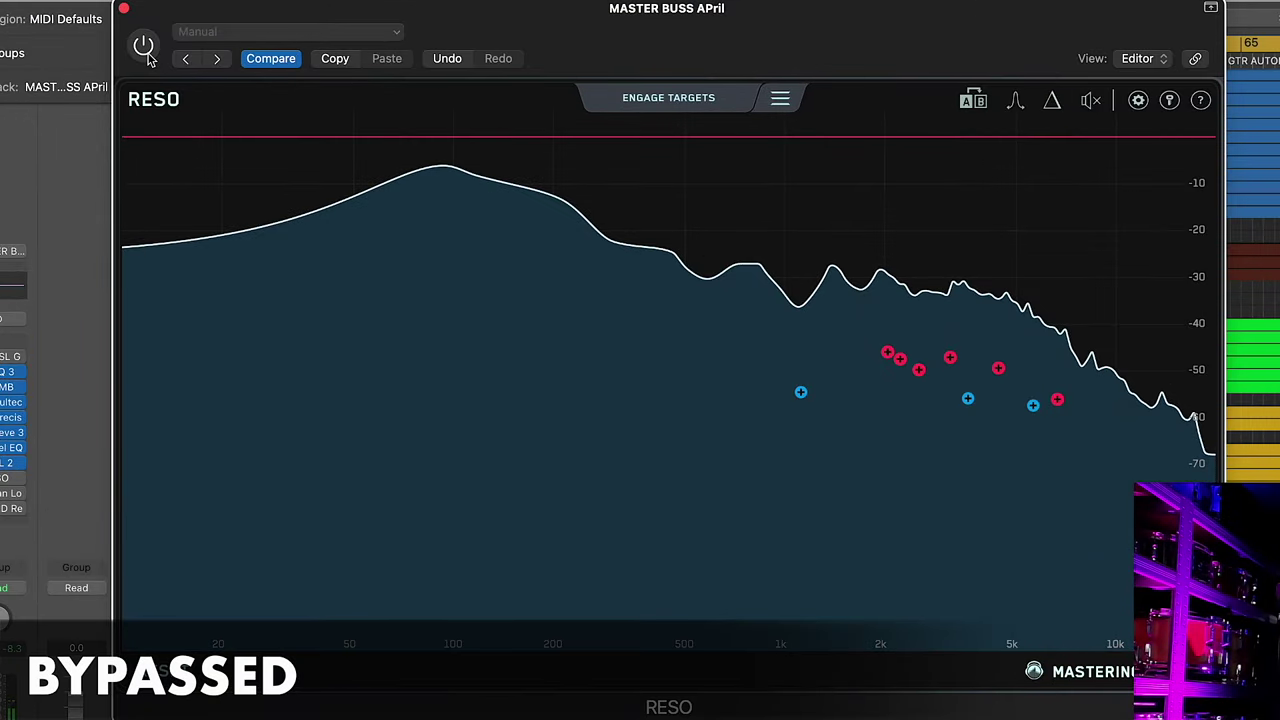
click(146, 55)
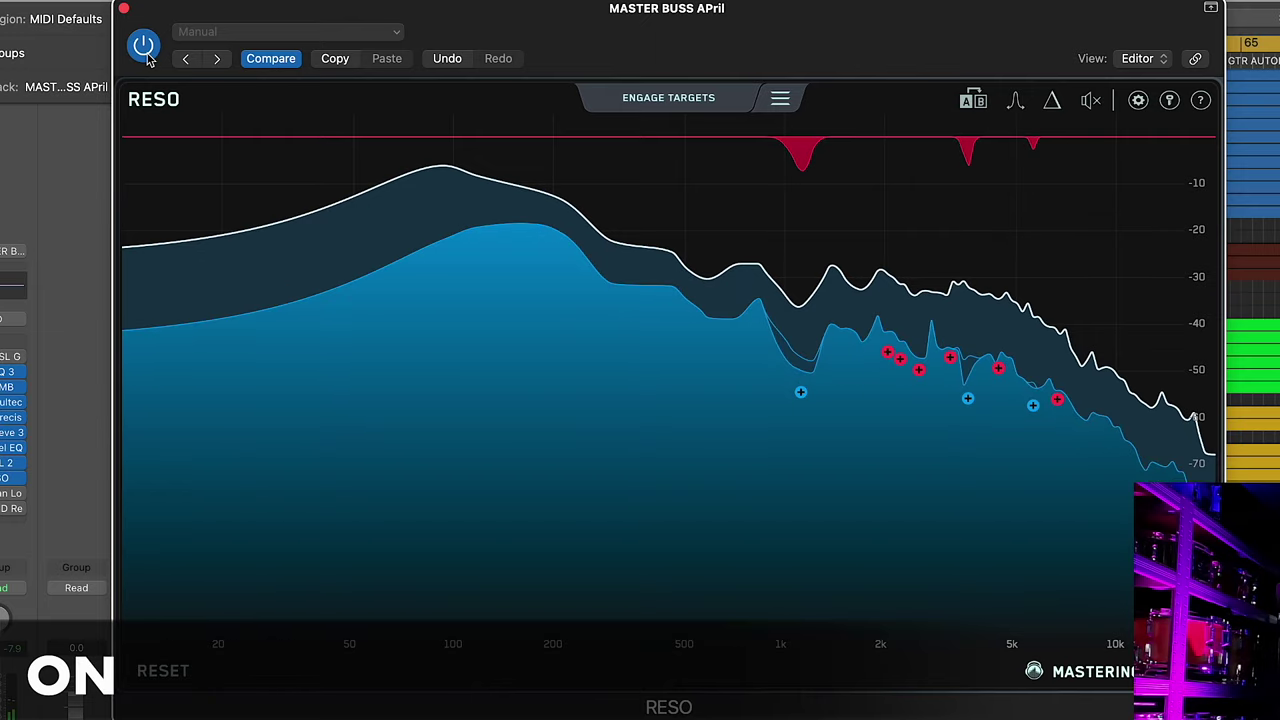
click(144, 52)
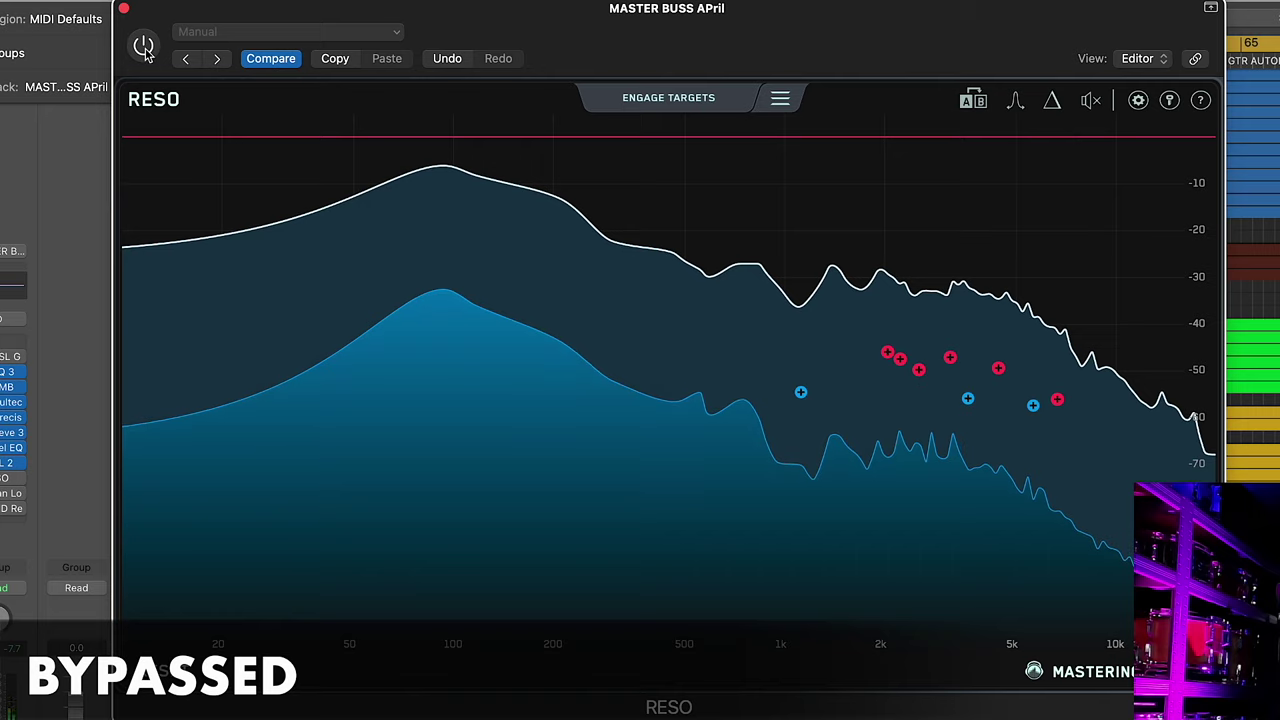
click(144, 50)
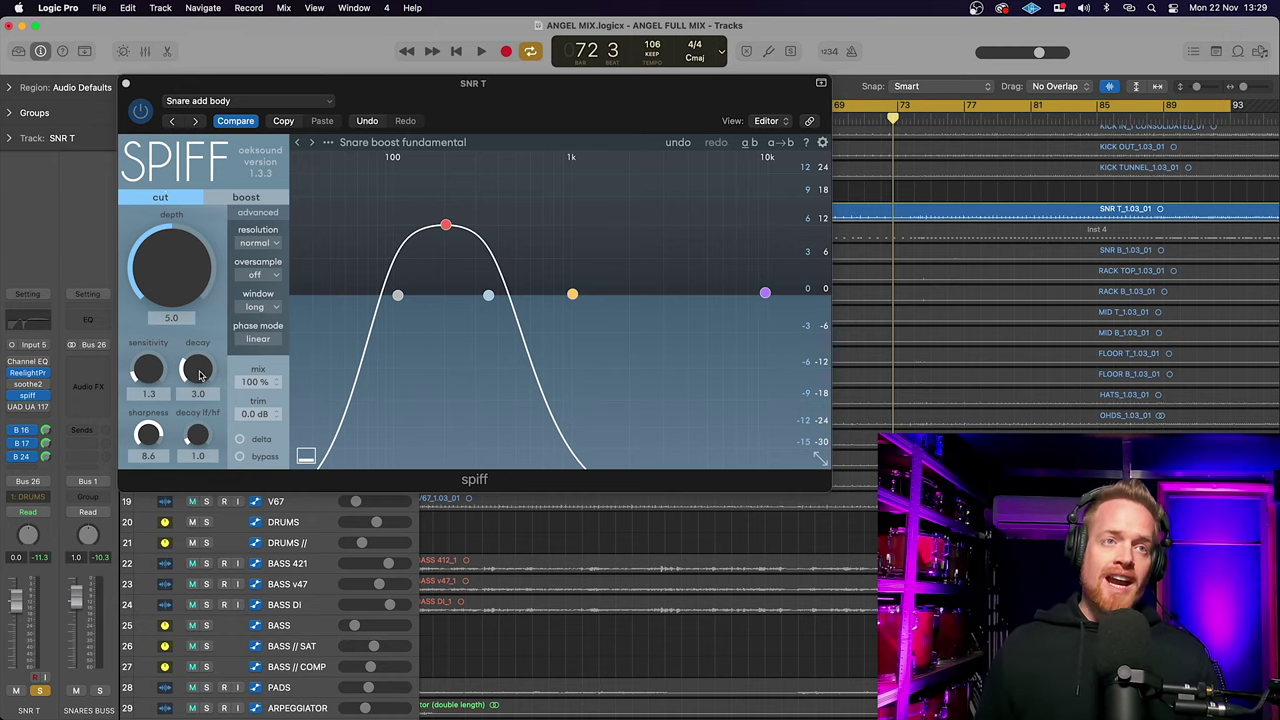
Step: Bypass Spiff's Snare add body preset on SNR T, then re-enable it to compare
click(239, 457)
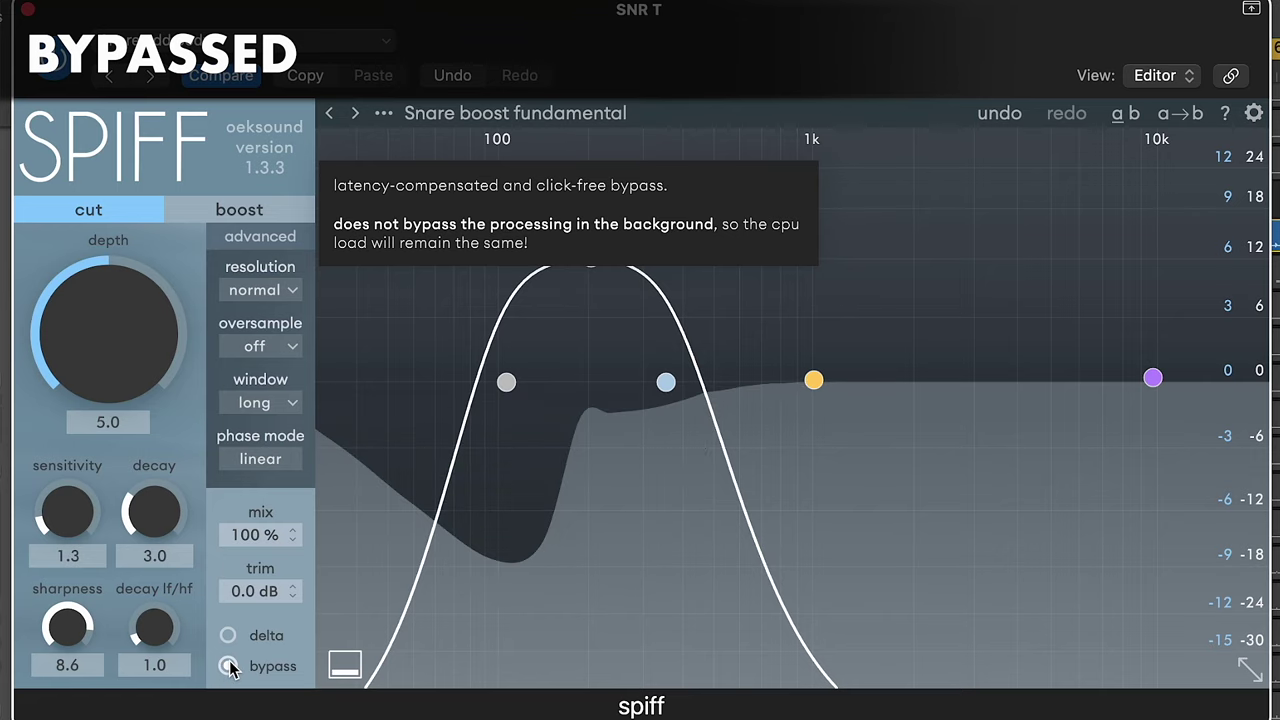
click(229, 667)
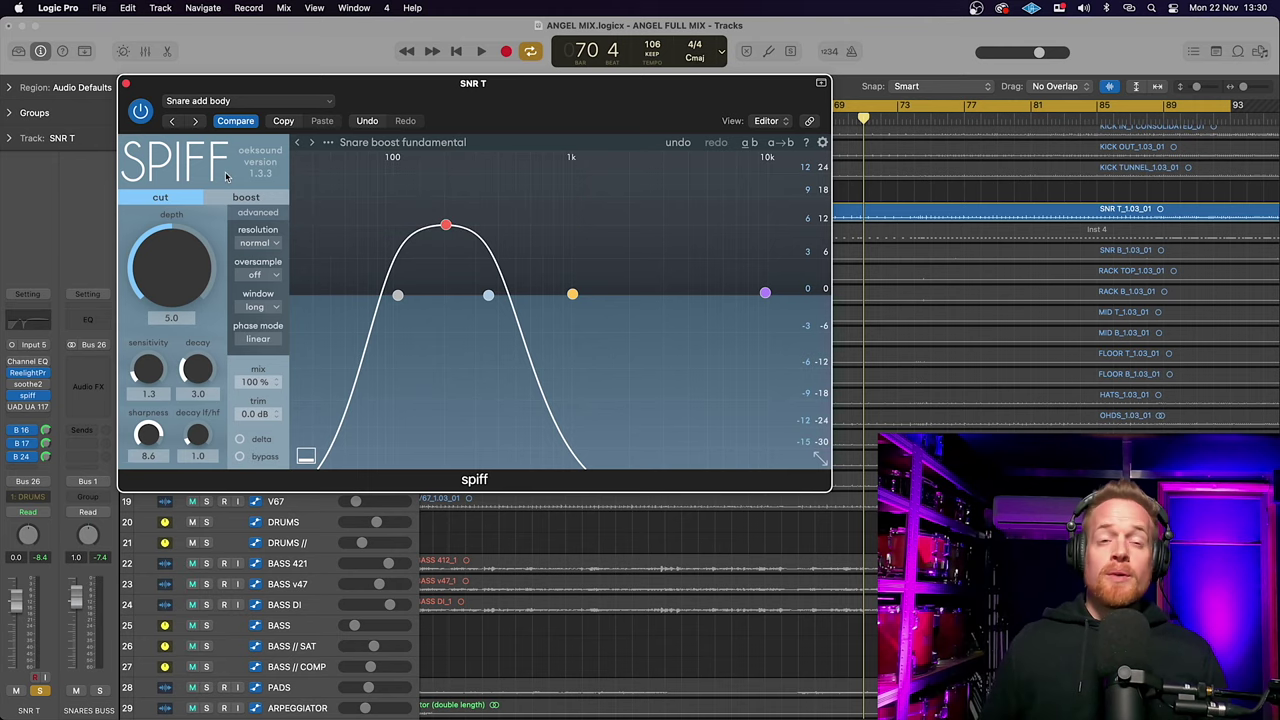
Step: Switch Spiff to boost mode at depth 4.0 and A/B the snare bypassed versus active
click(246, 198)
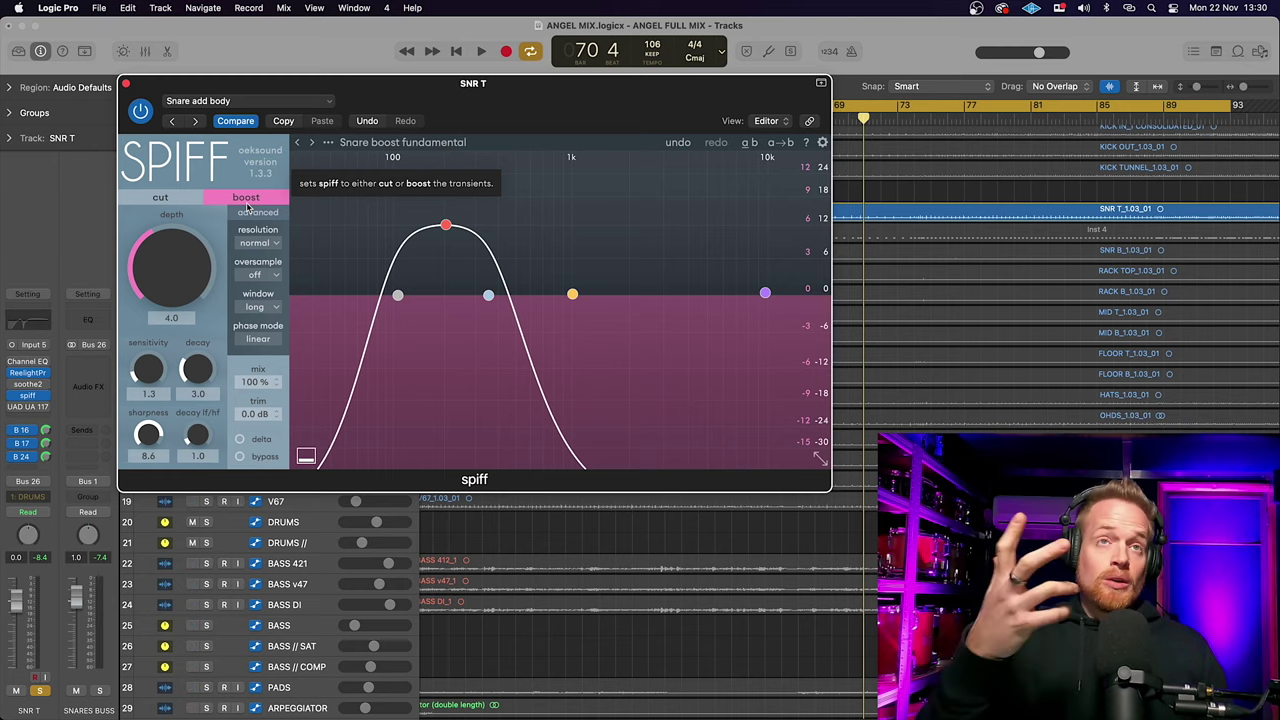
click(239, 458)
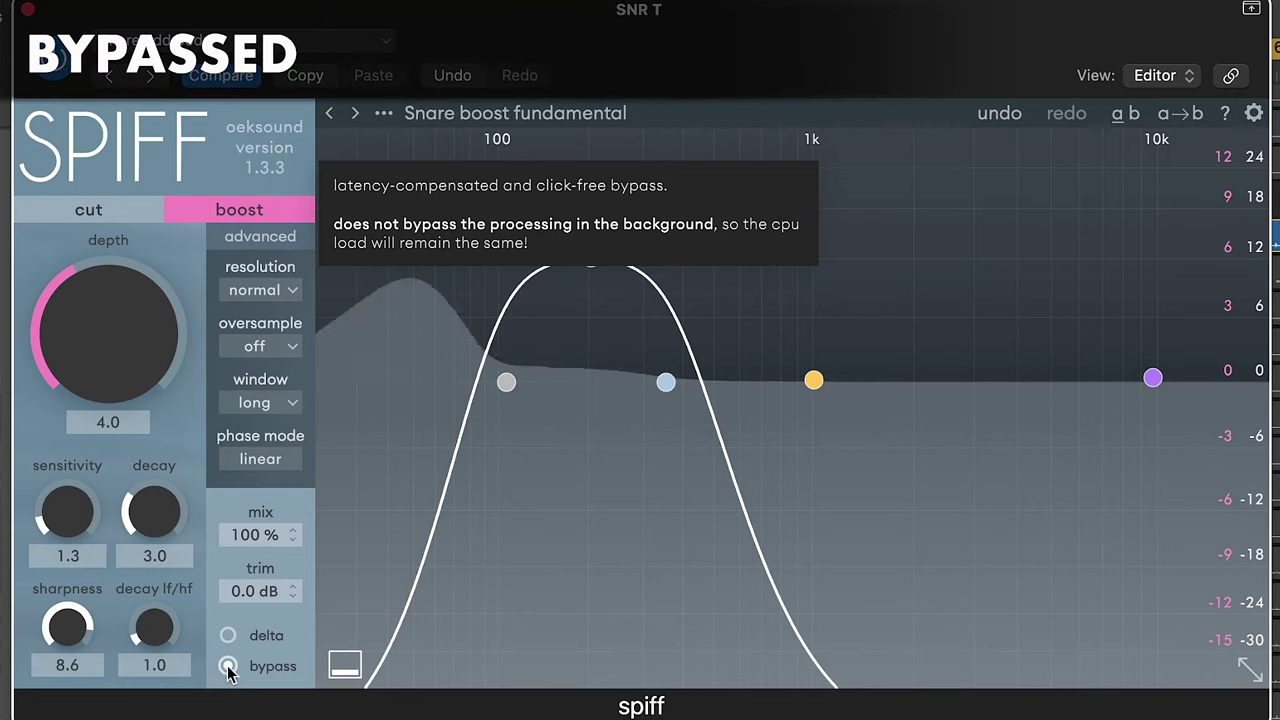
click(229, 667)
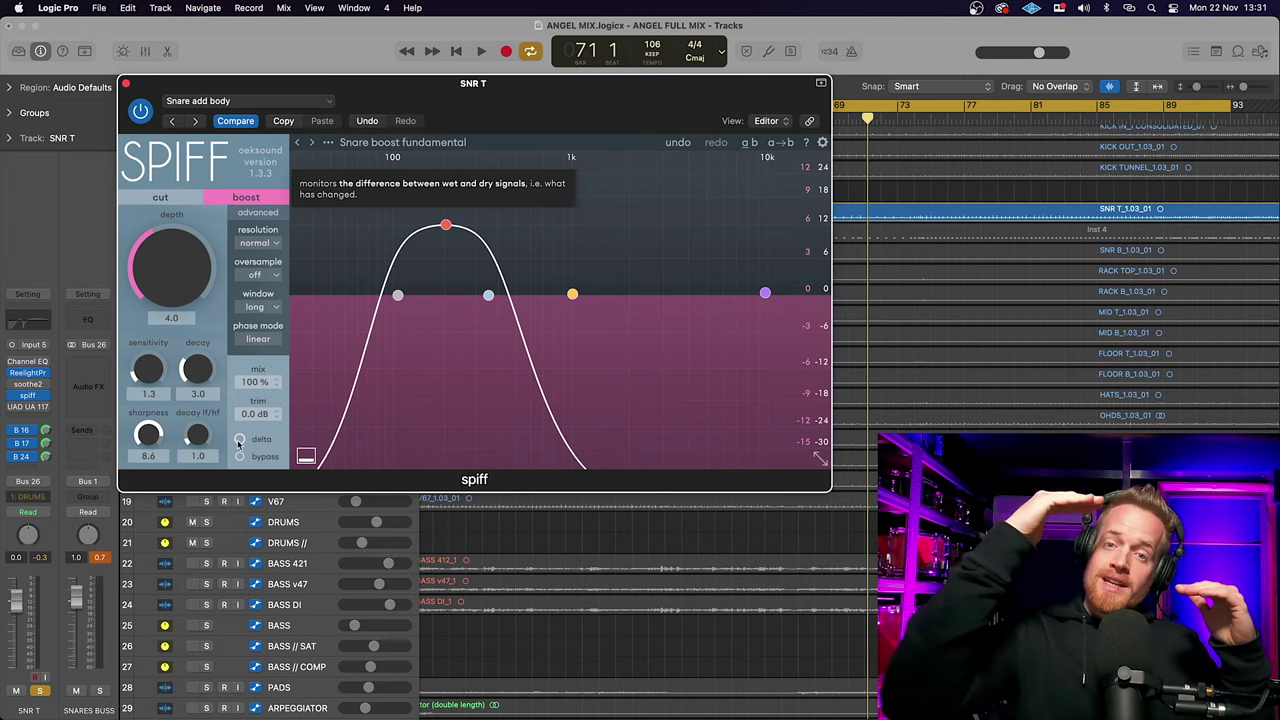
click(239, 440)
key(space)
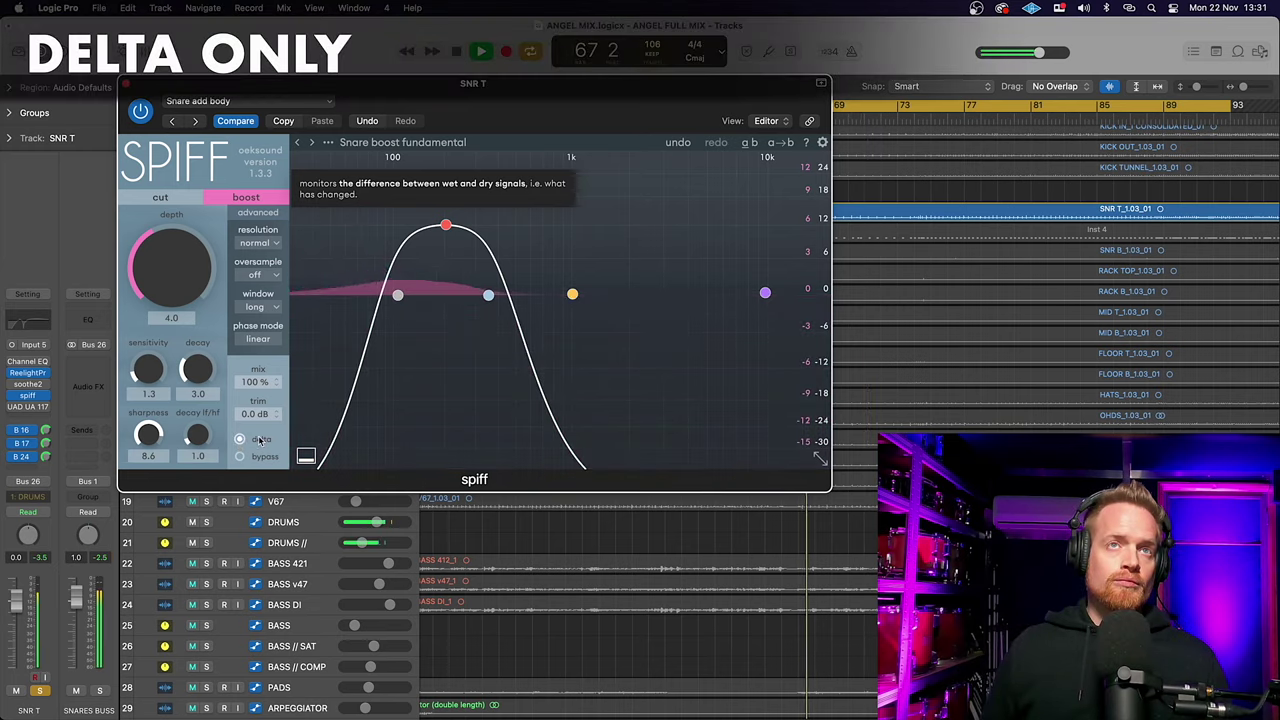
click(240, 440)
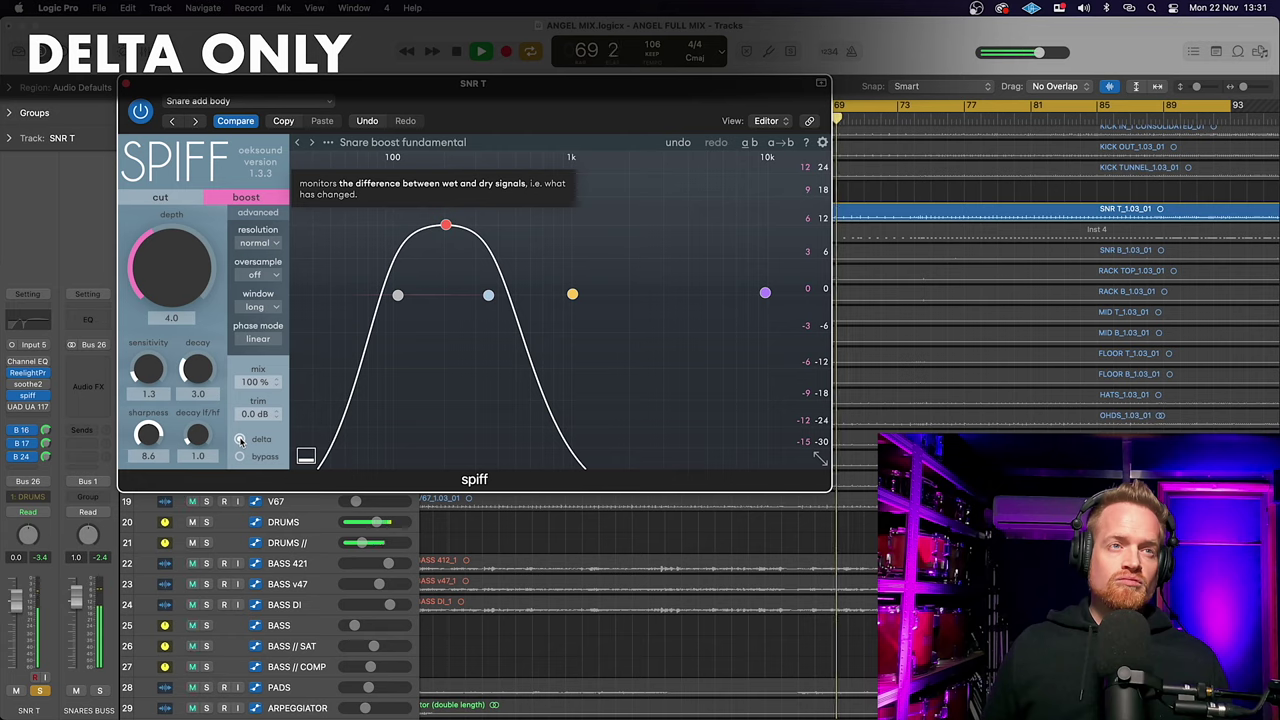
click(240, 450)
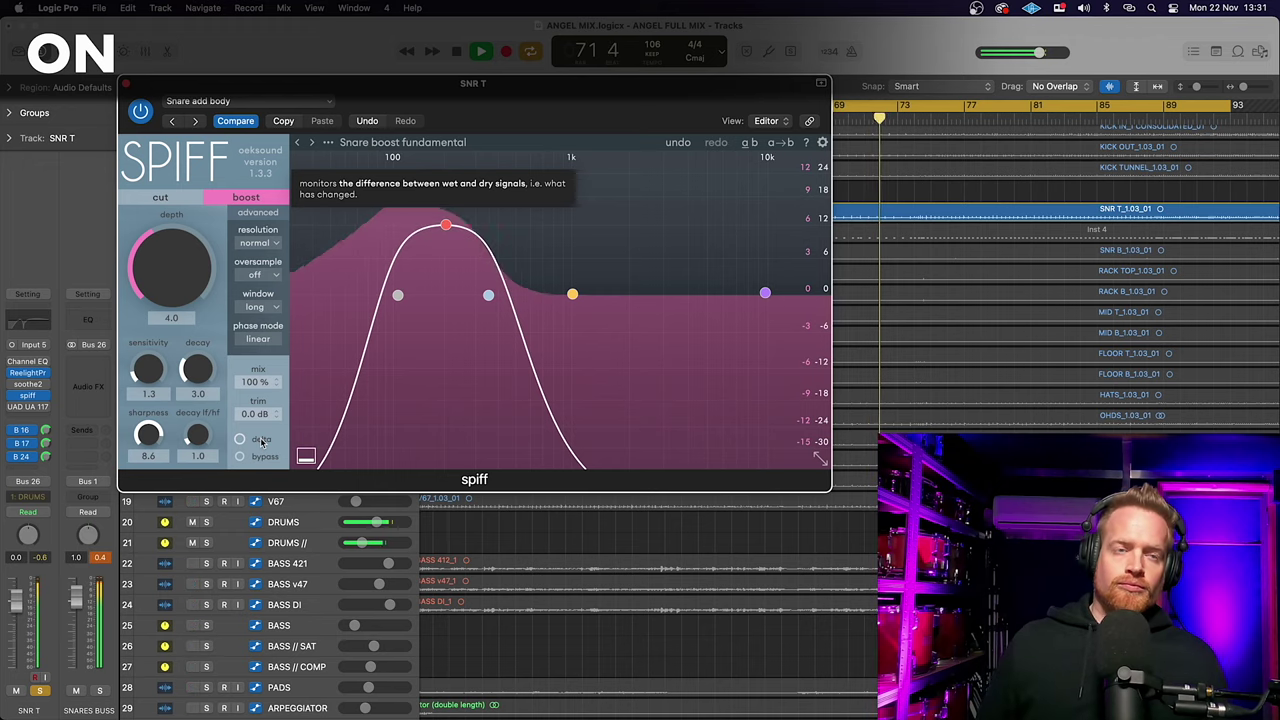
key(space)
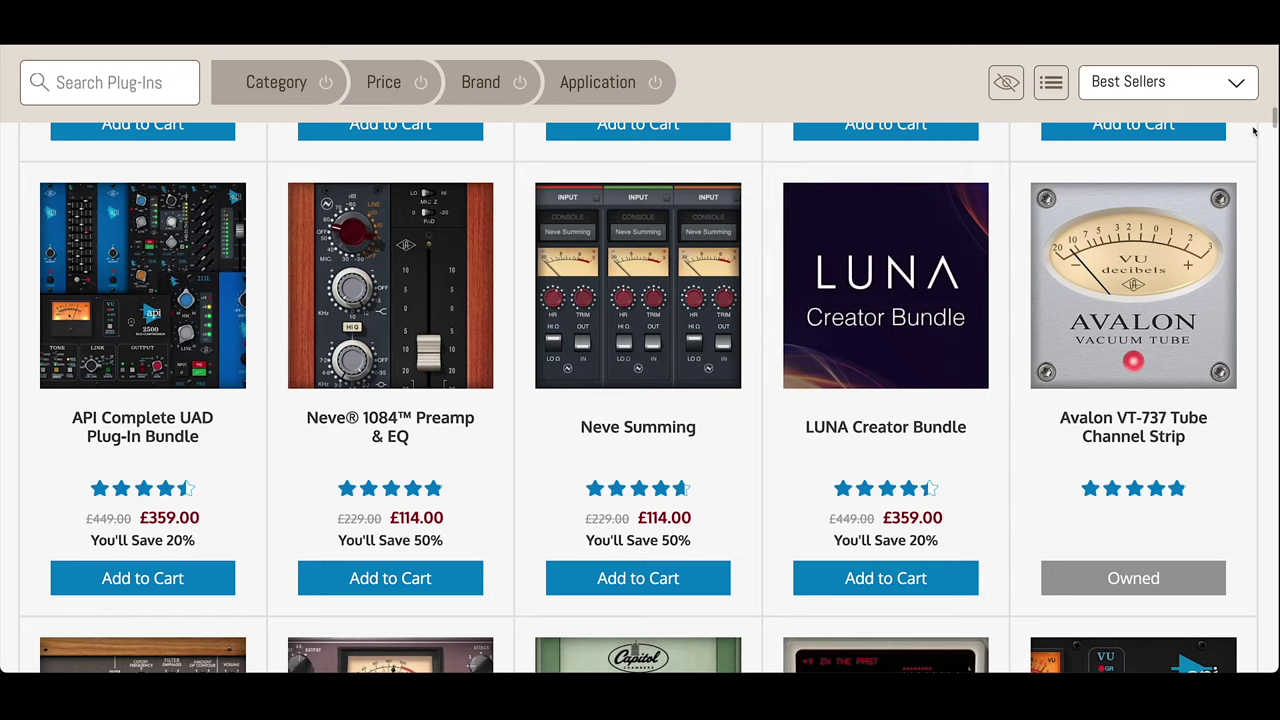
Step: Scroll the UA Best Sellers grid down to the console EQ row, e.g. Neve 1081 at £94.00
scroll(1254, 131, down, 4)
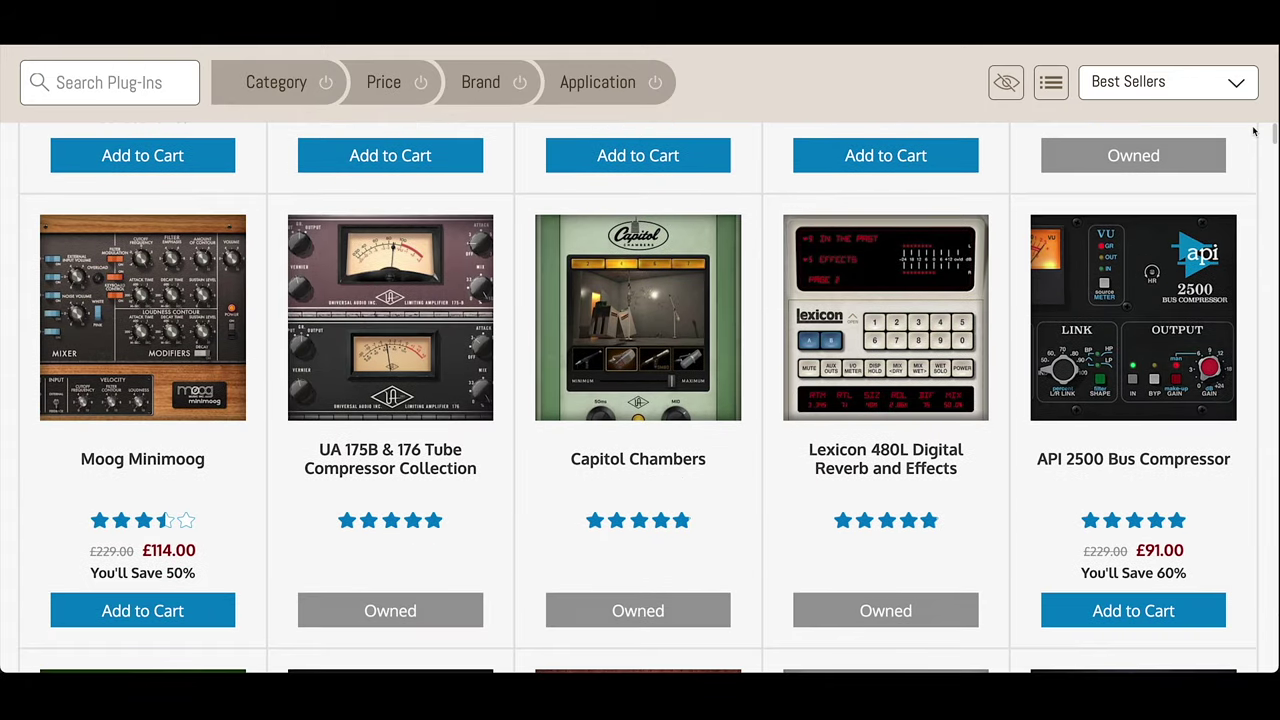
scroll(1254, 131, down, 5)
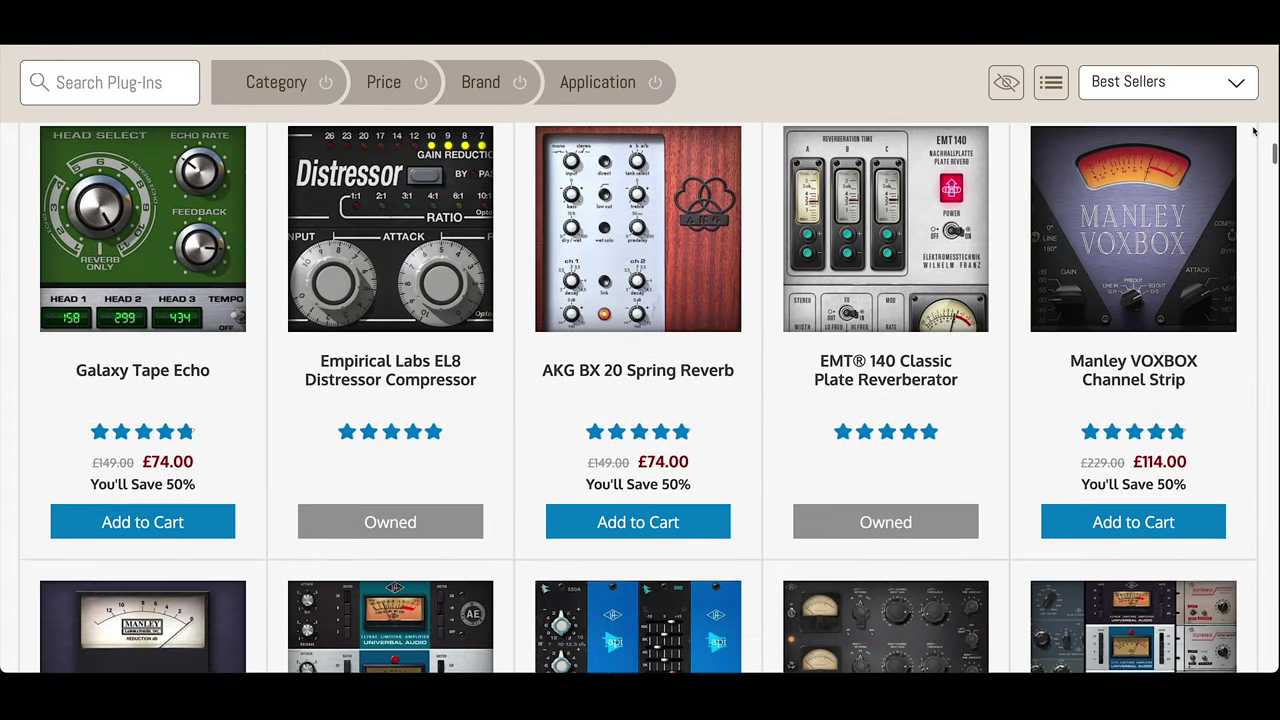
scroll(1254, 131, down, 4)
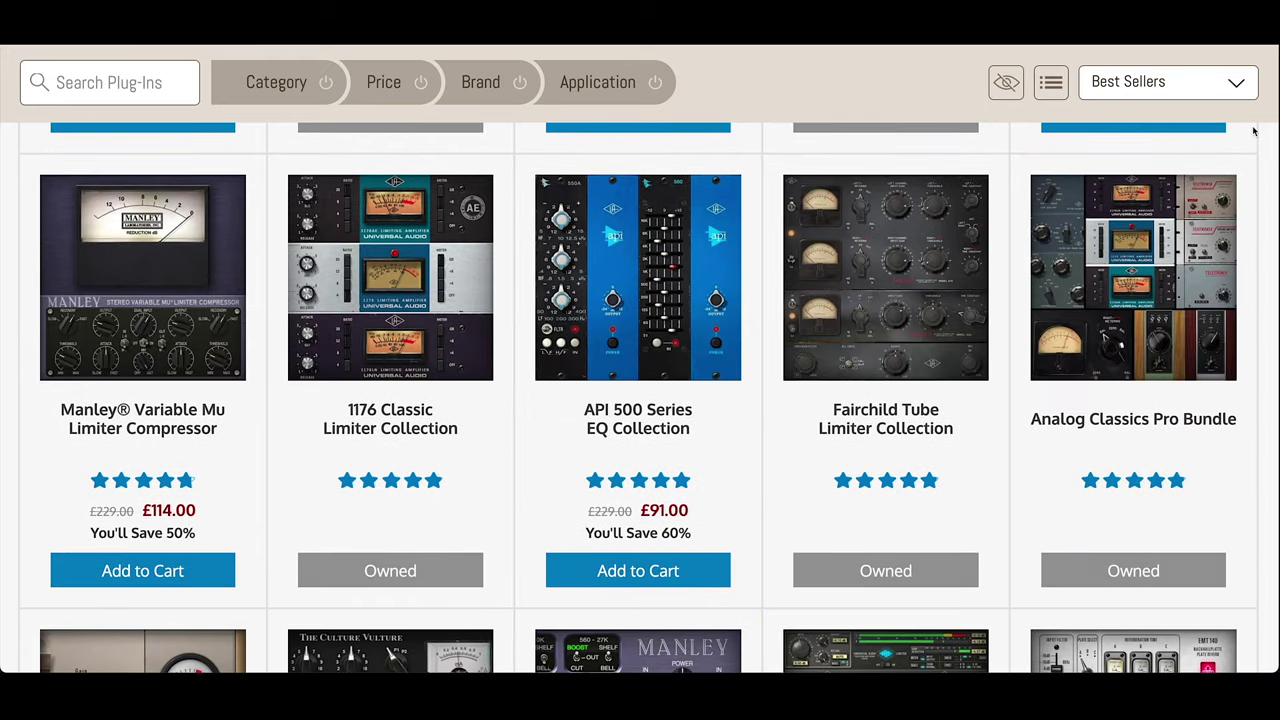
scroll(1254, 131, down, 4)
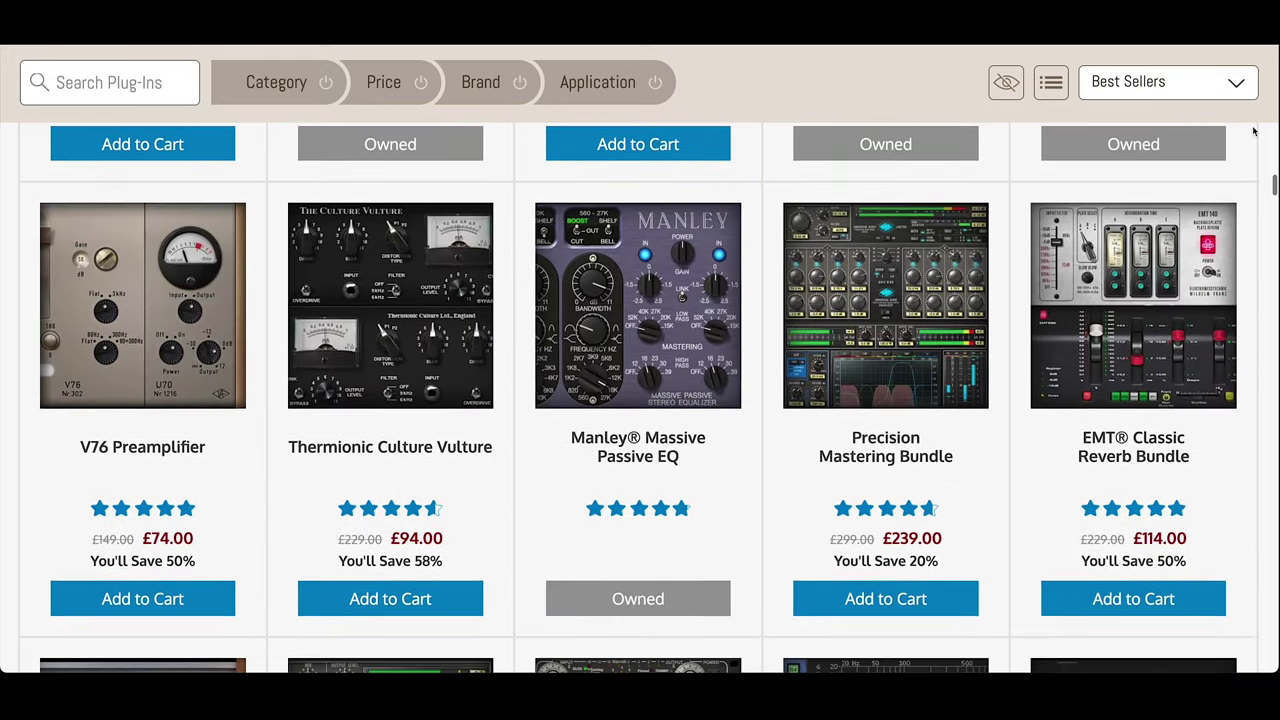
scroll(1254, 131, down, 4)
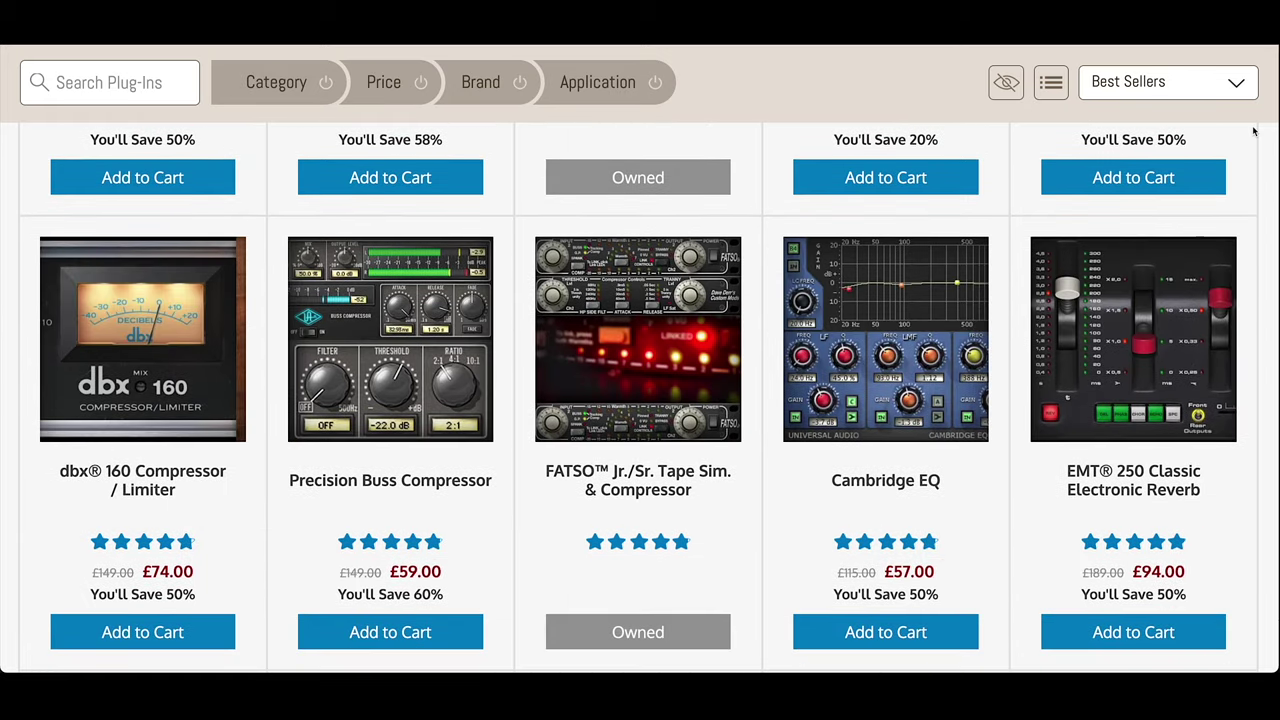
scroll(1254, 131, down, 4)
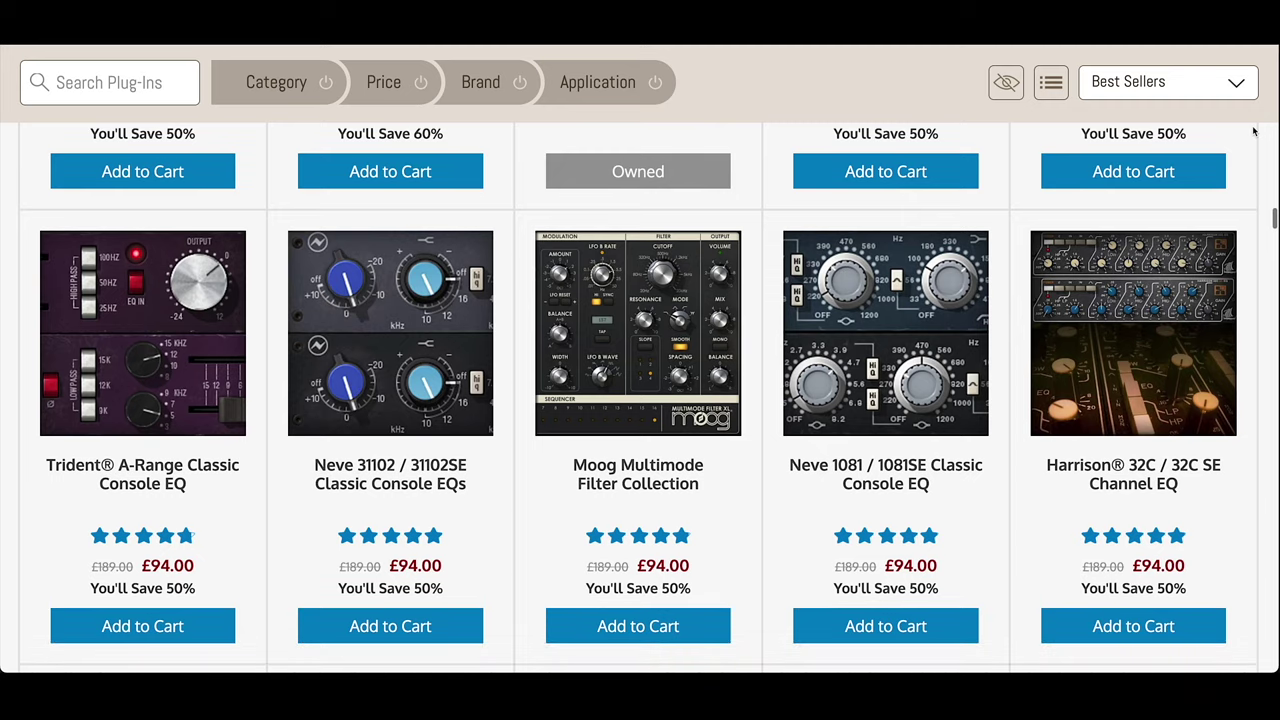
scroll(1254, 131, down, 6)
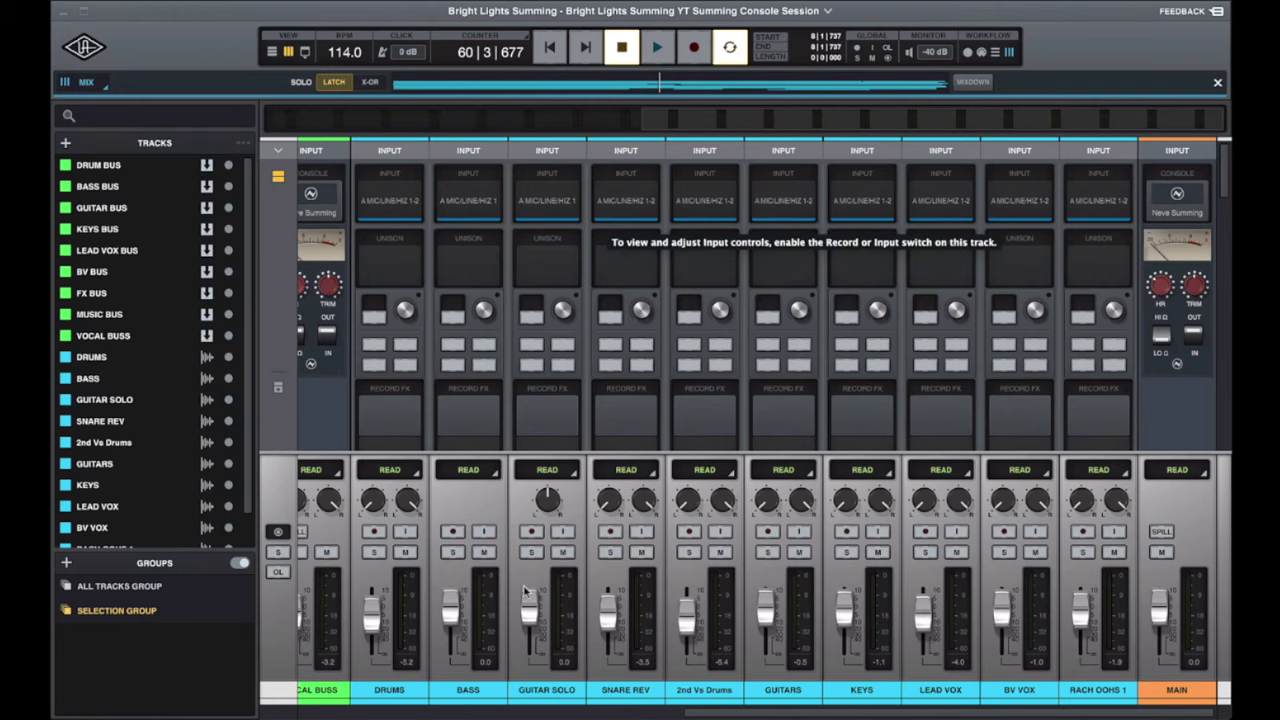
Step: Solo the MUSIC BUS and toggle its Neve Summing in and out, including low impedance
scroll(714, 676, left, 5)
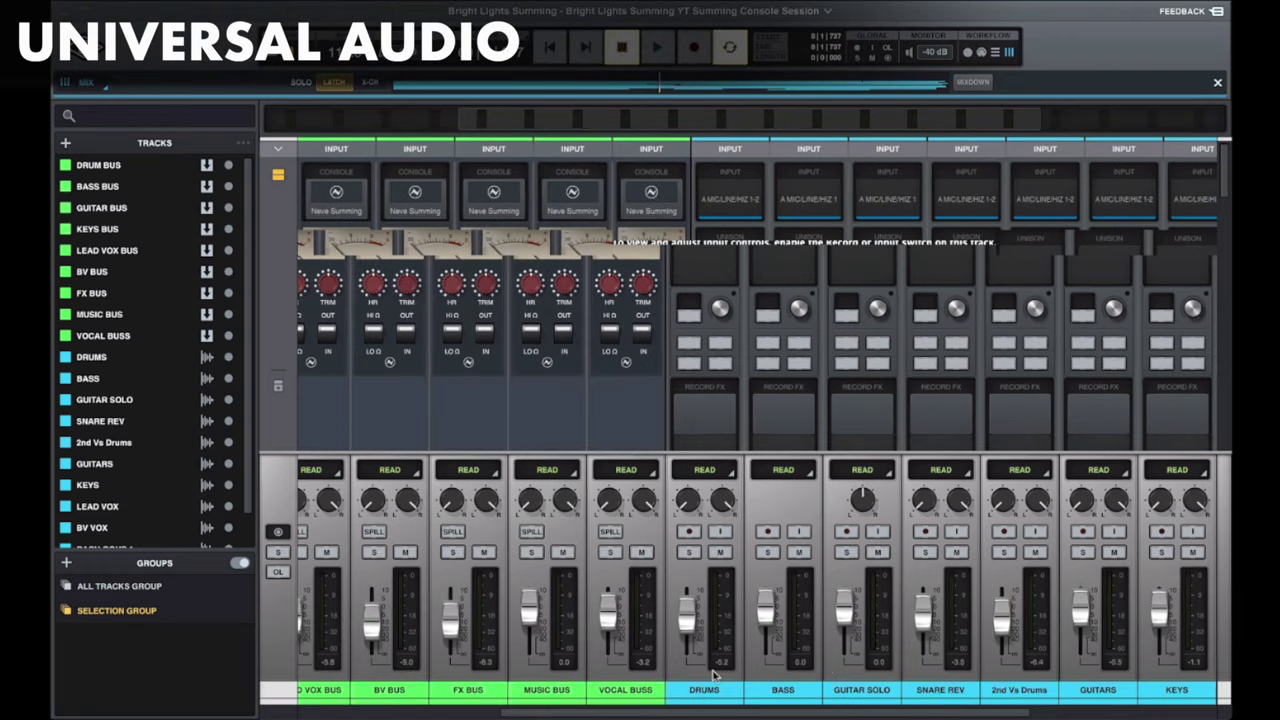
scroll(714, 676, left, 4)
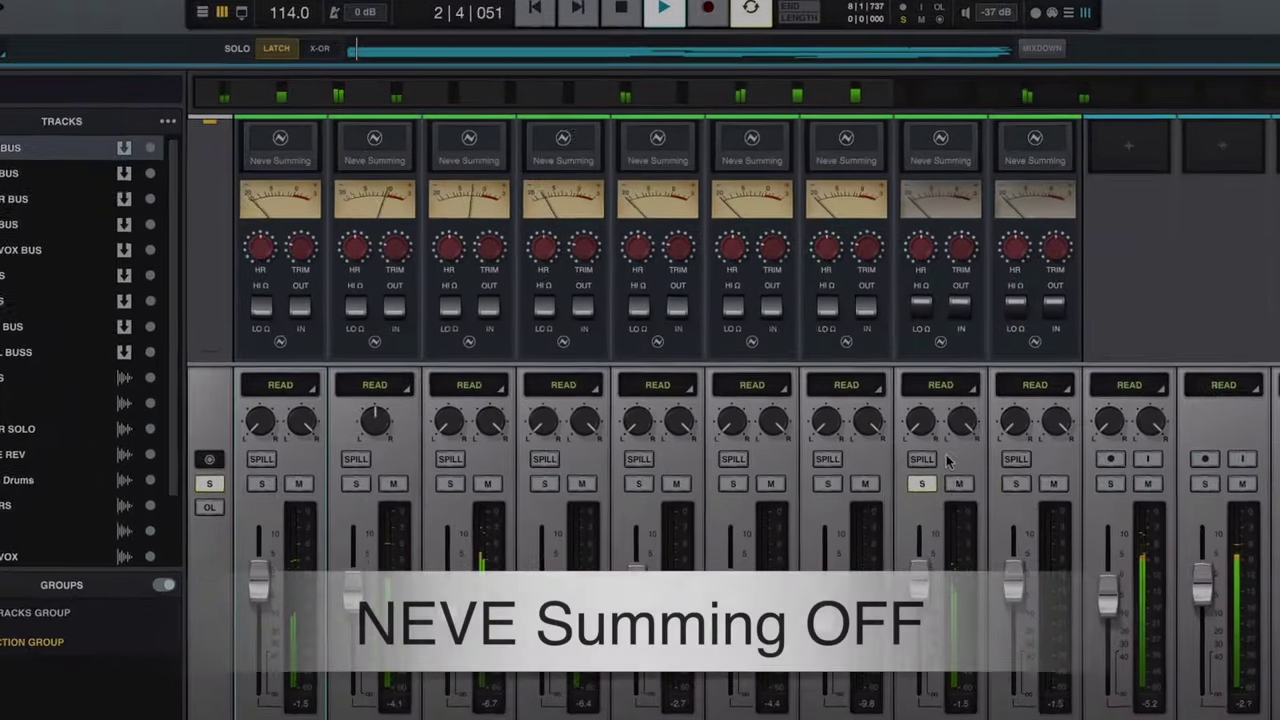
click(873, 552)
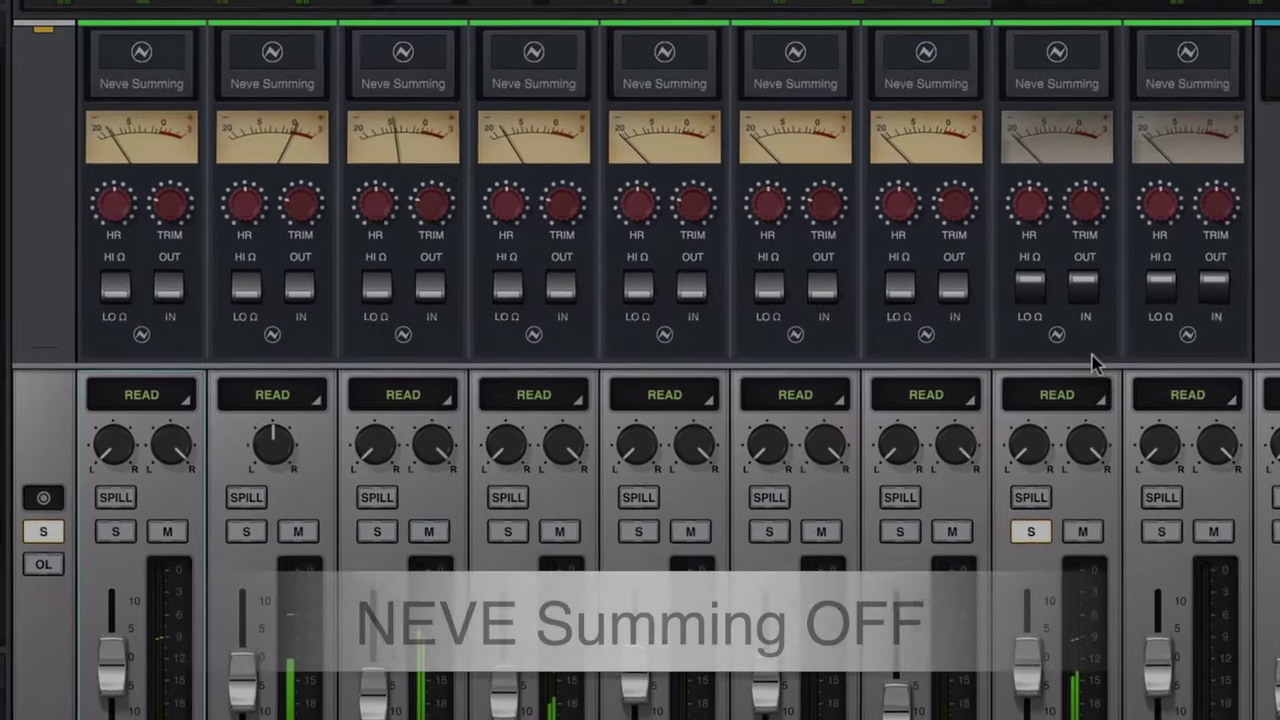
click(1000, 297)
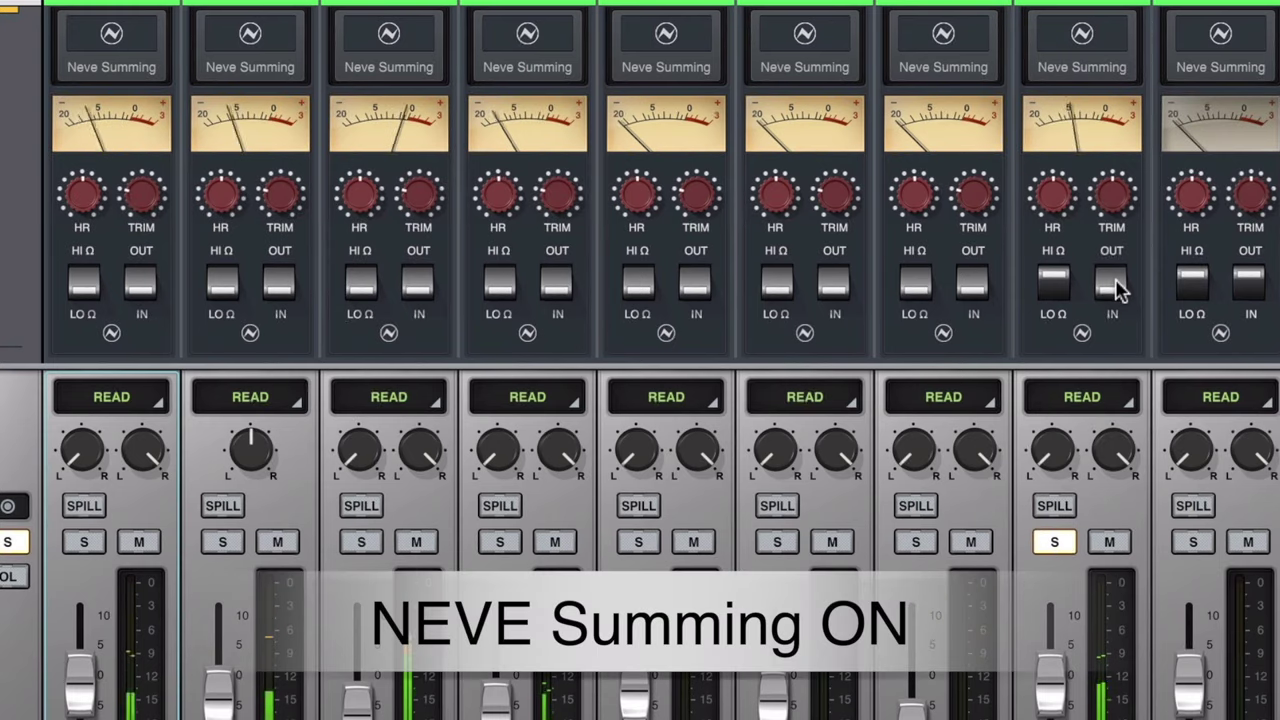
click(1118, 286)
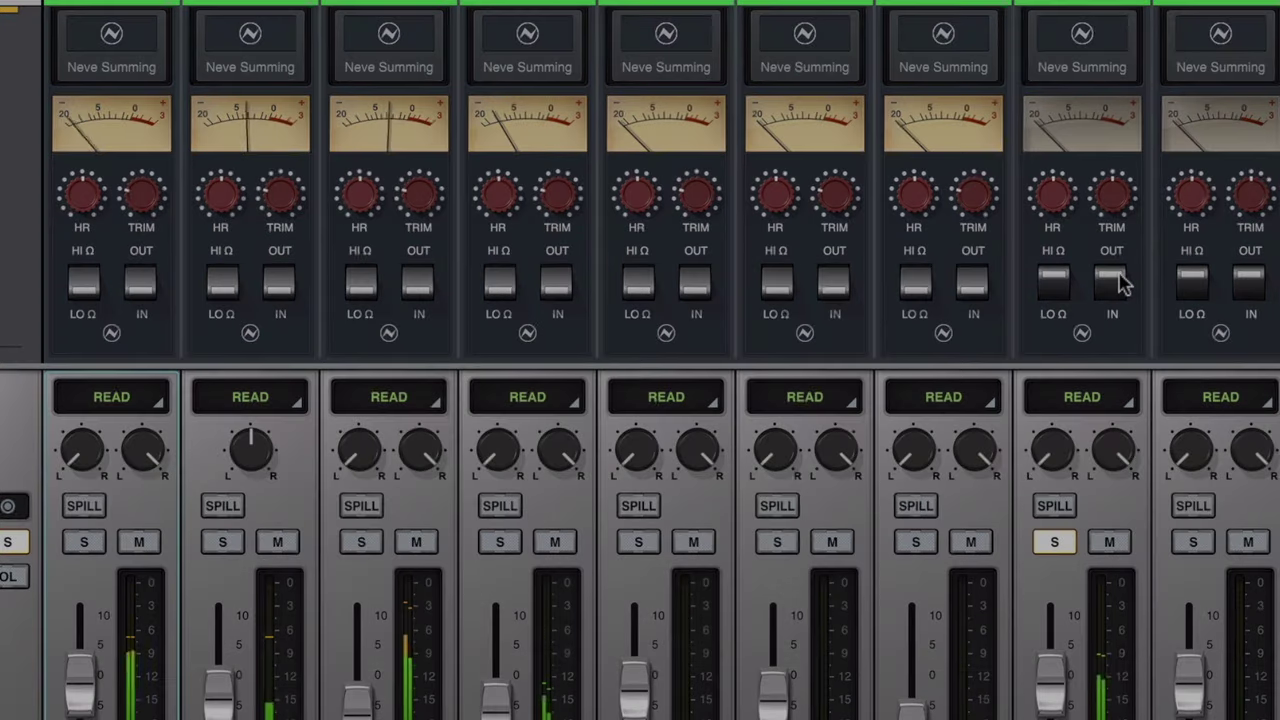
click(1120, 288)
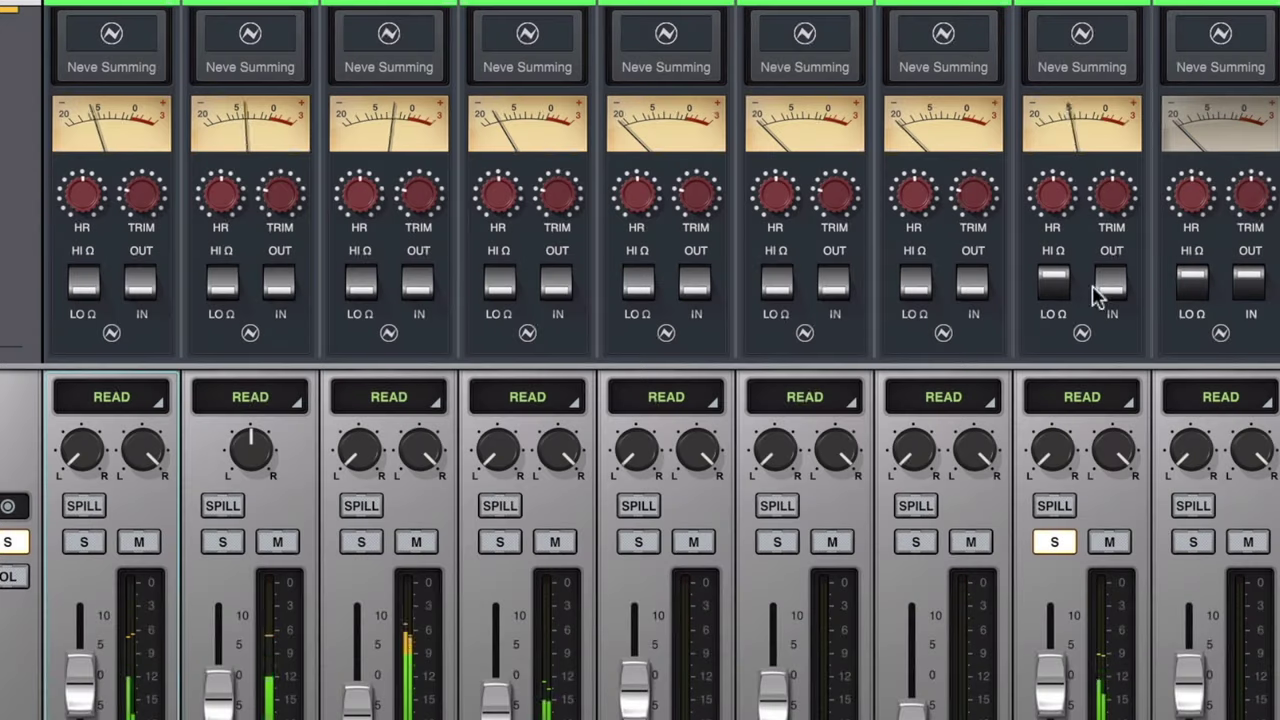
click(1062, 298)
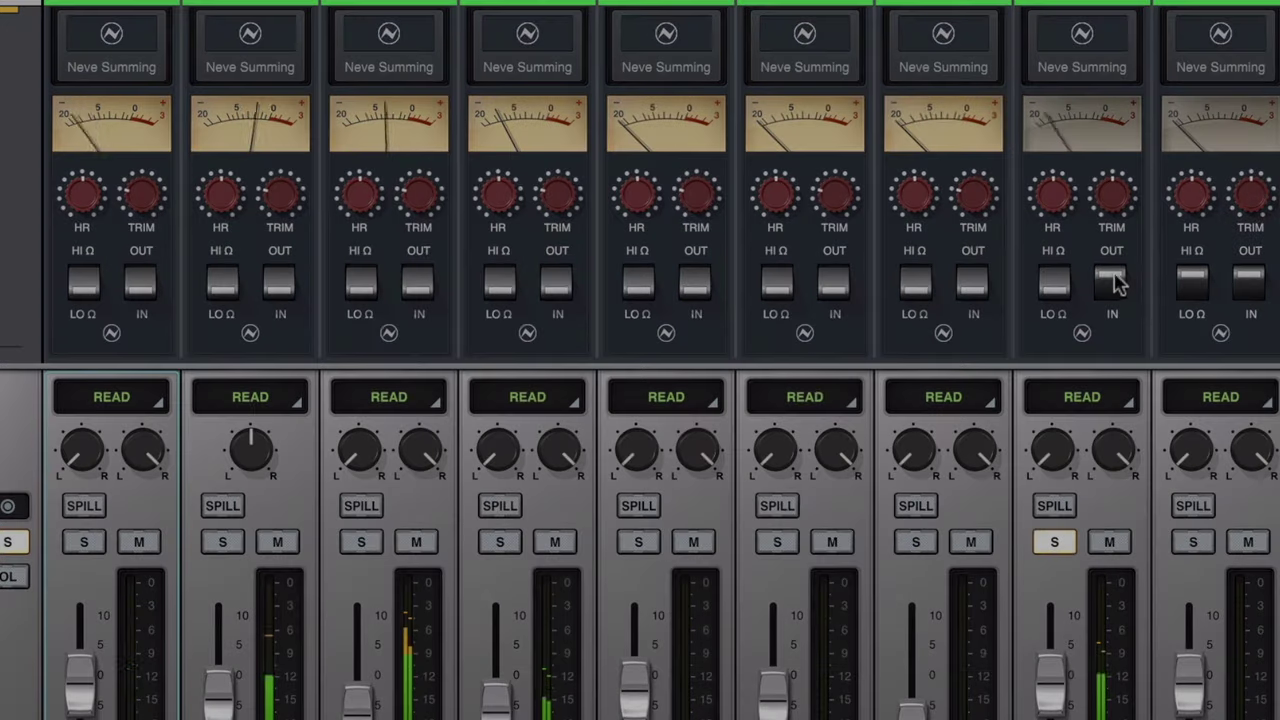
click(1118, 292)
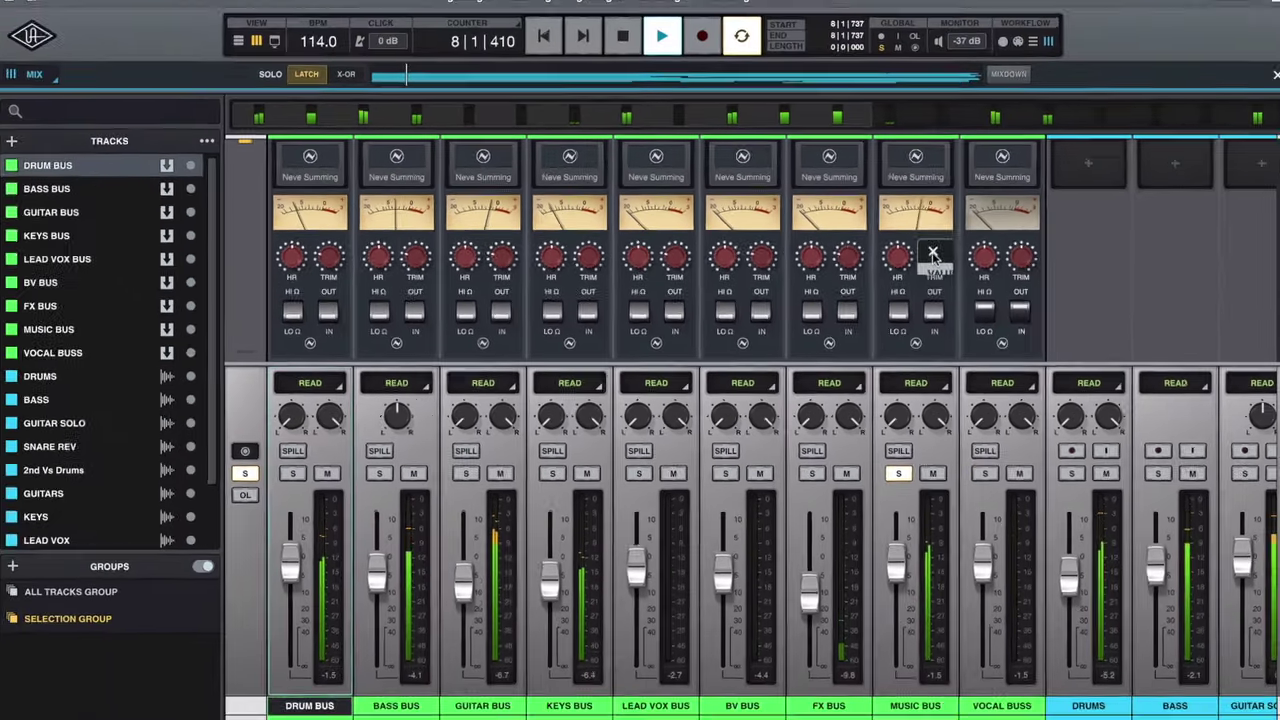
Step: Leave the MUSIC BUS trim unchanged and nudge its fader up, then back down
double_click(975, 197)
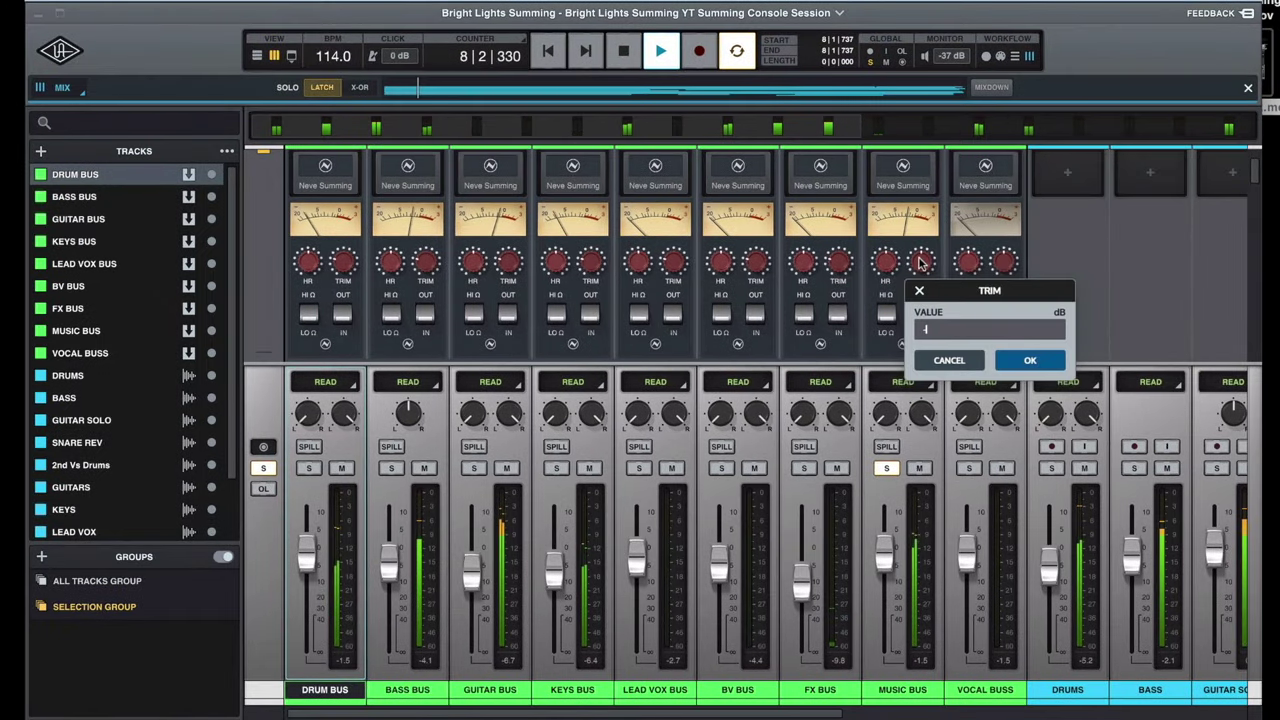
key(Return)
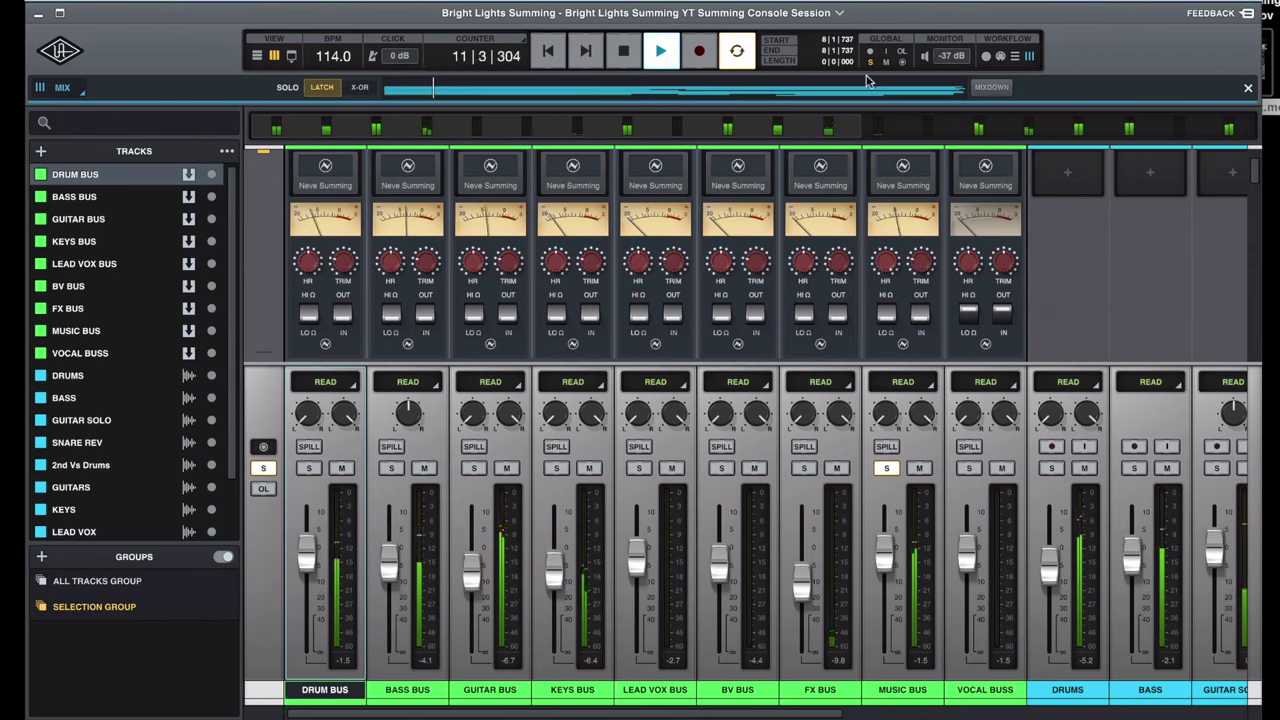
drag(884, 553, 881, 540)
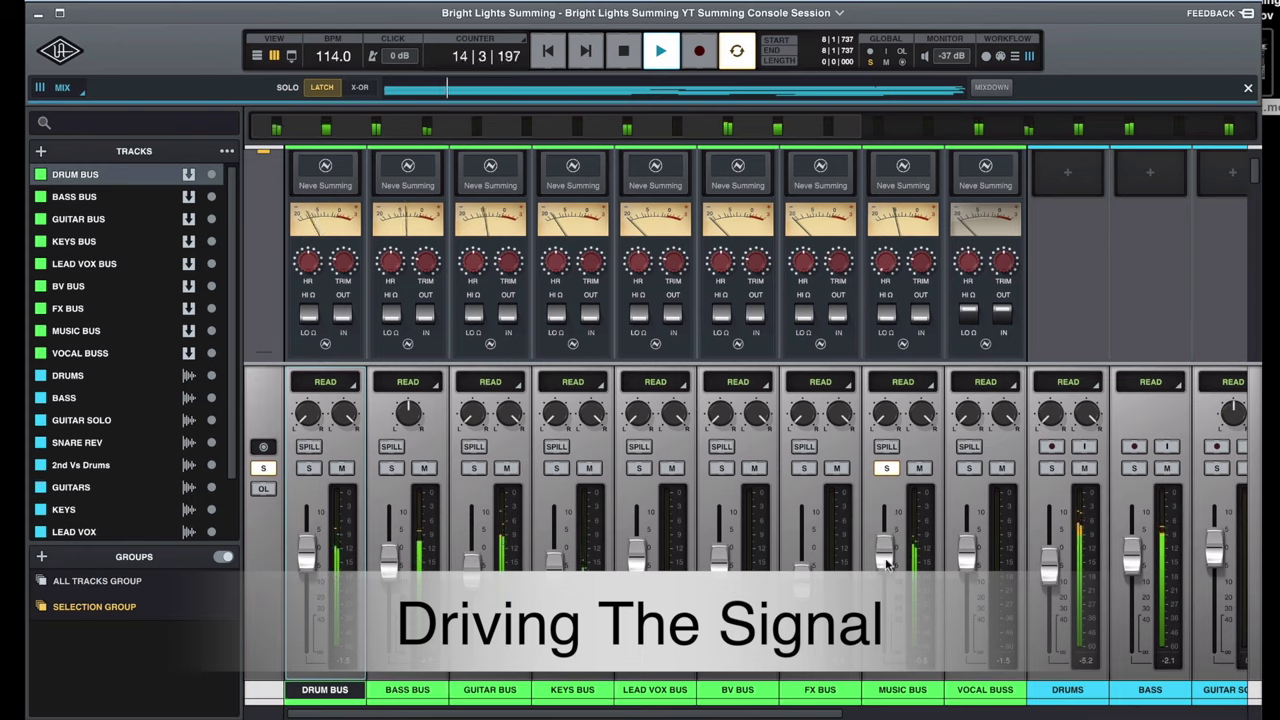
drag(884, 537, 882, 553)
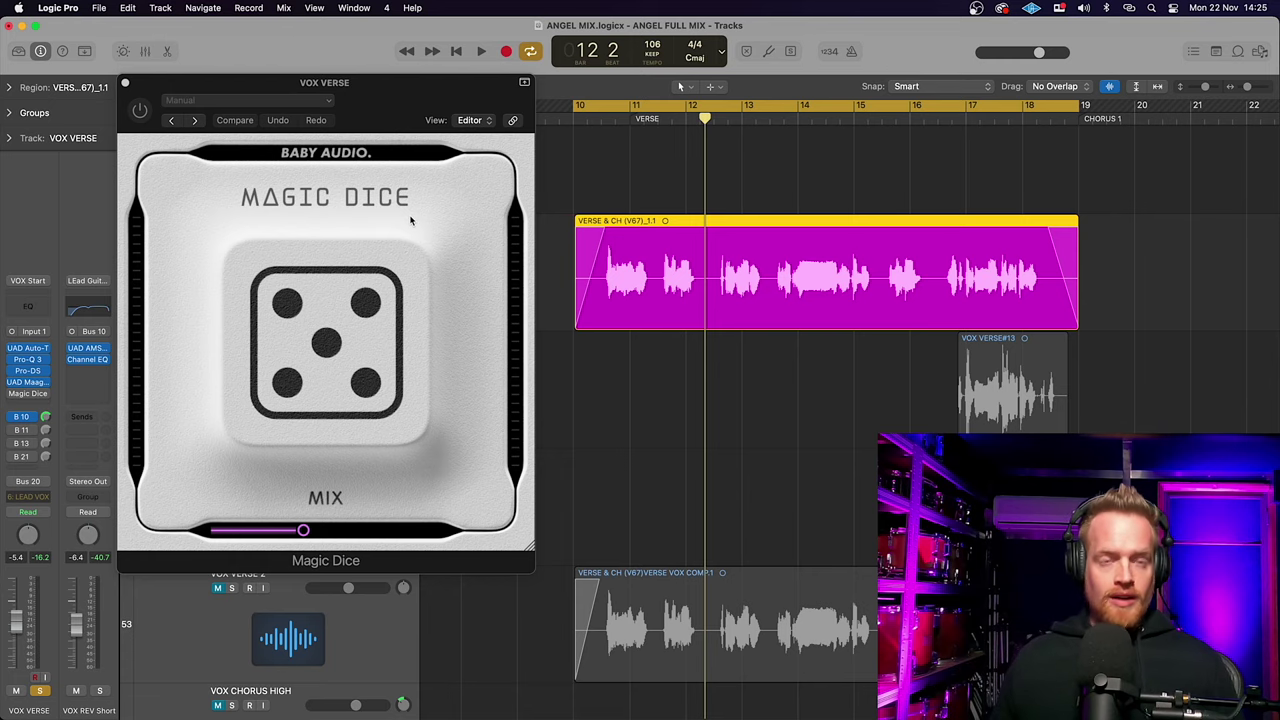
Step: Audition VOX VERSE while moving the cycle start from bar 10 to 10 3 1 1
key(space)
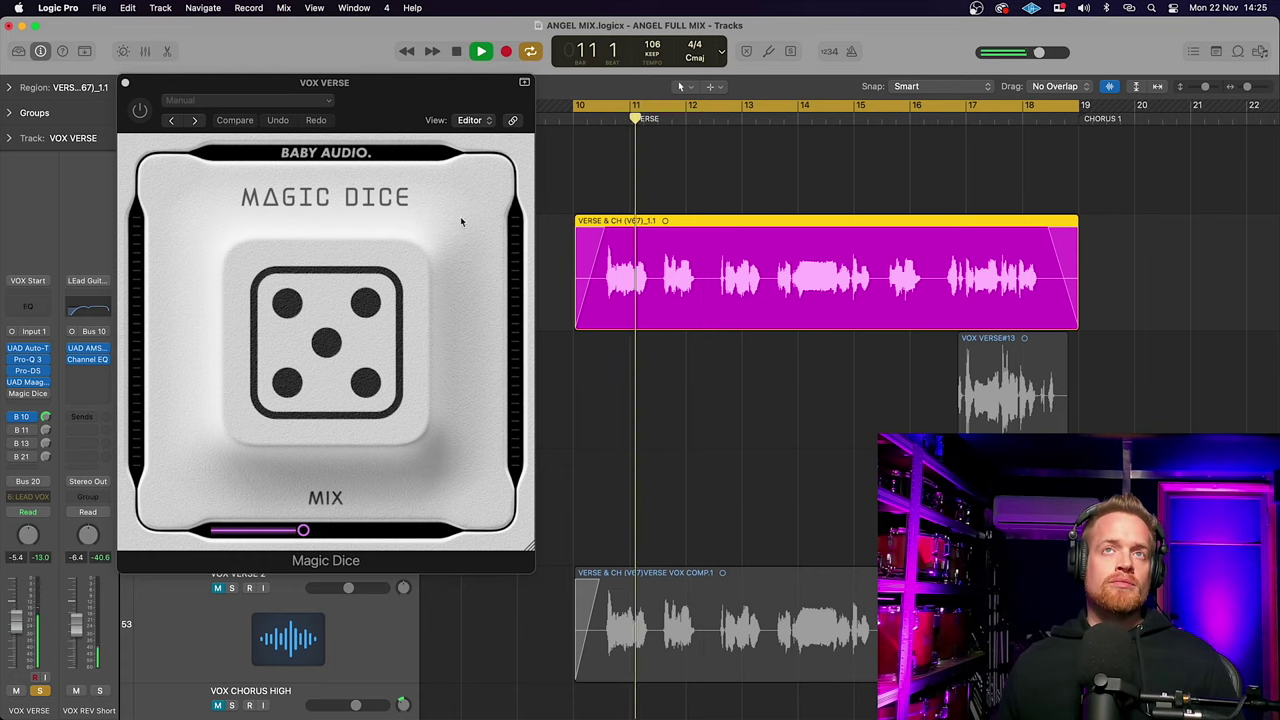
drag(576, 112, 600, 112)
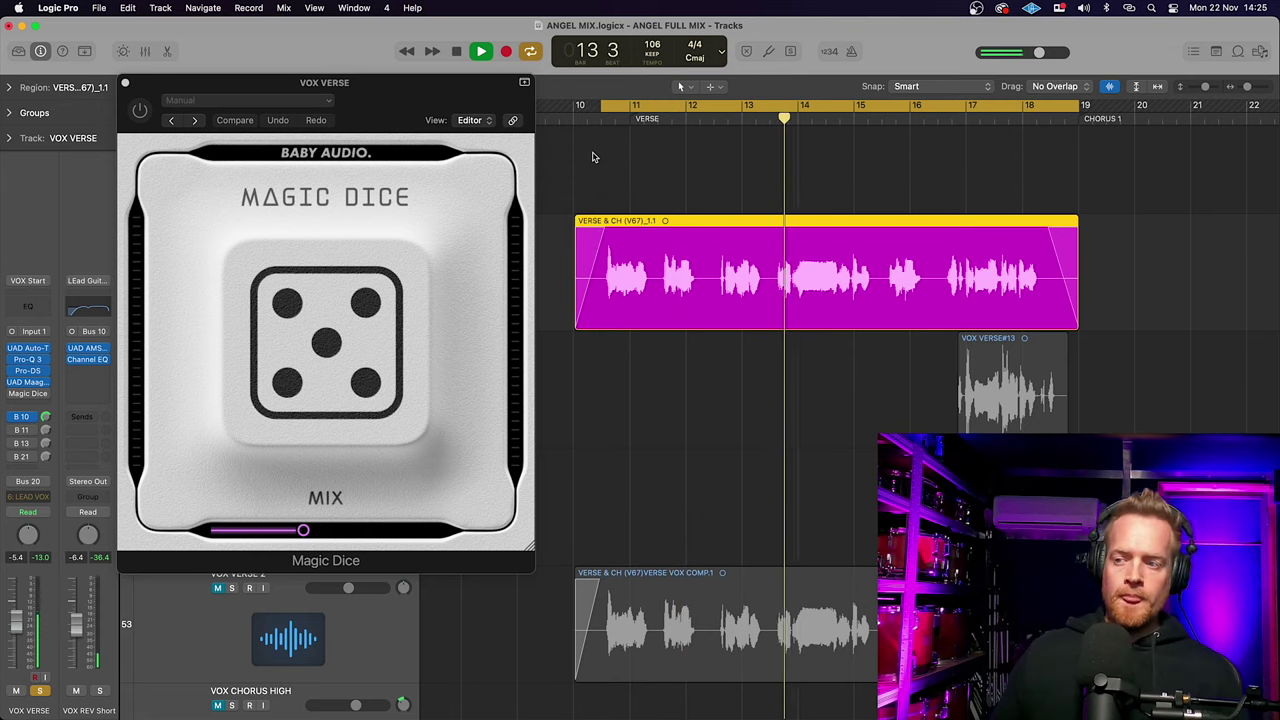
key(space)
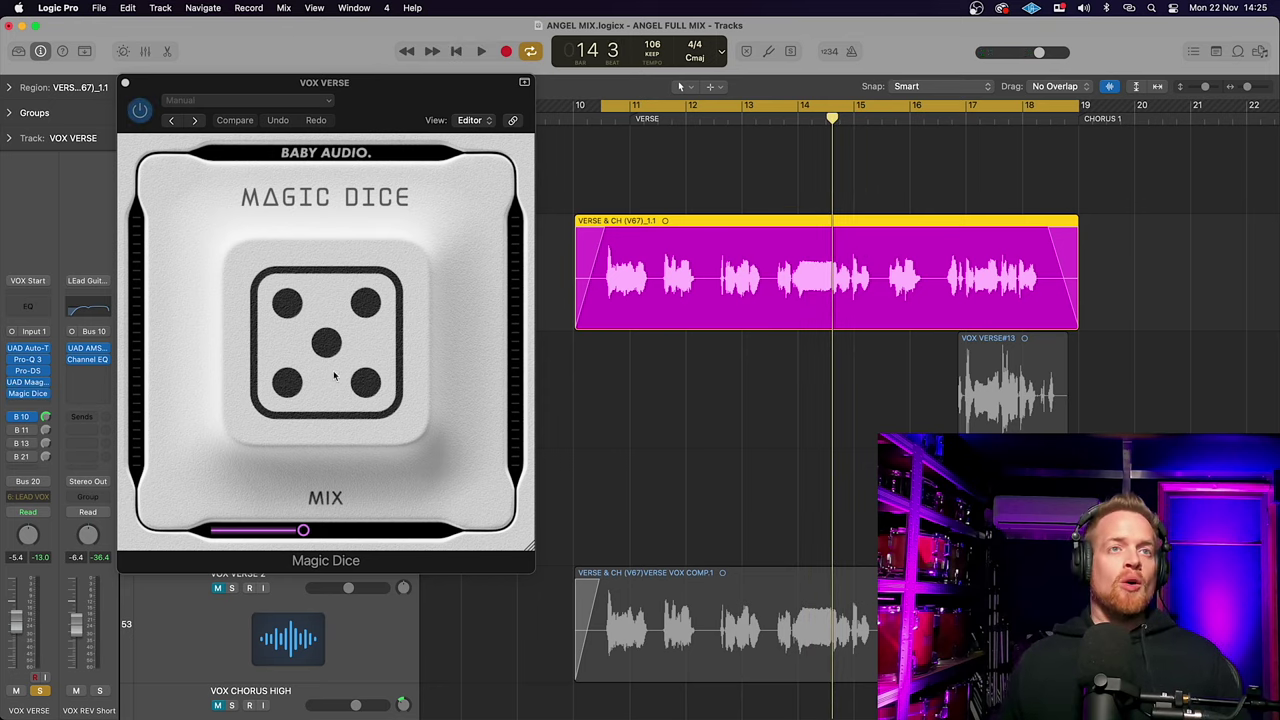
Step: Roll a new Magic Dice effect (five) on VOX VERSE and trim its mix down during verse playback
click(318, 346)
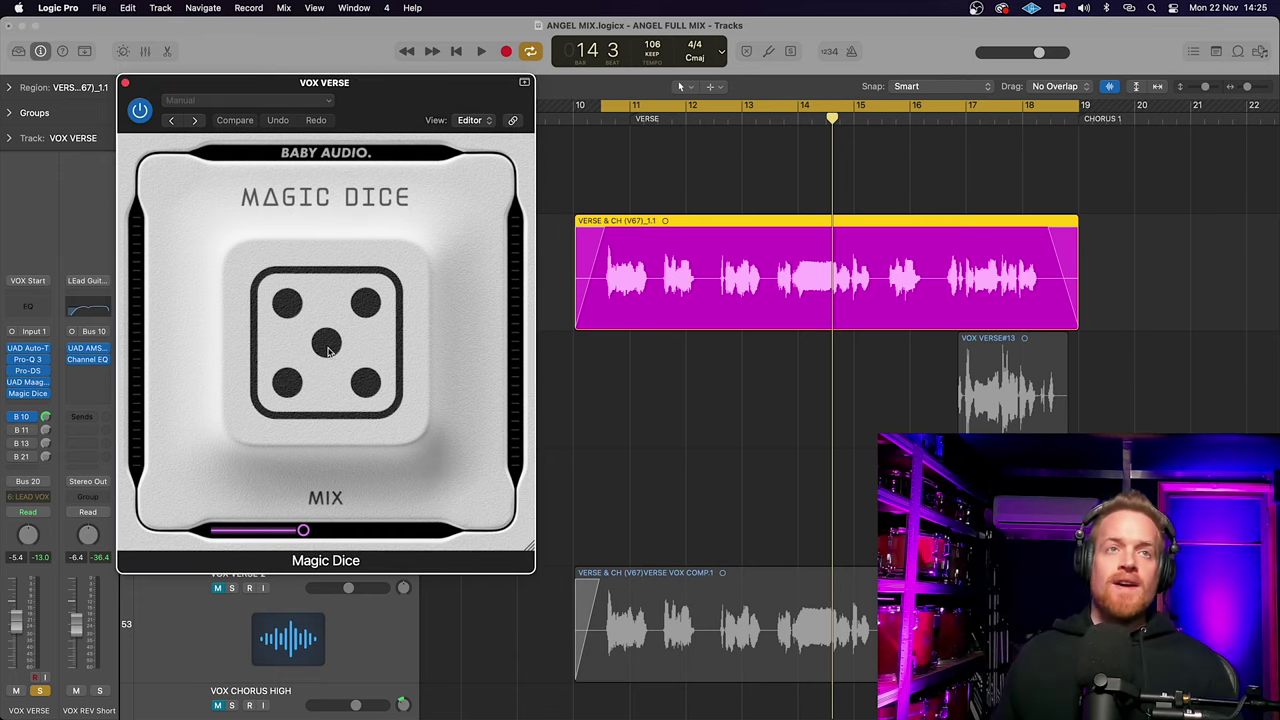
key(space)
drag(303, 531, 388, 543)
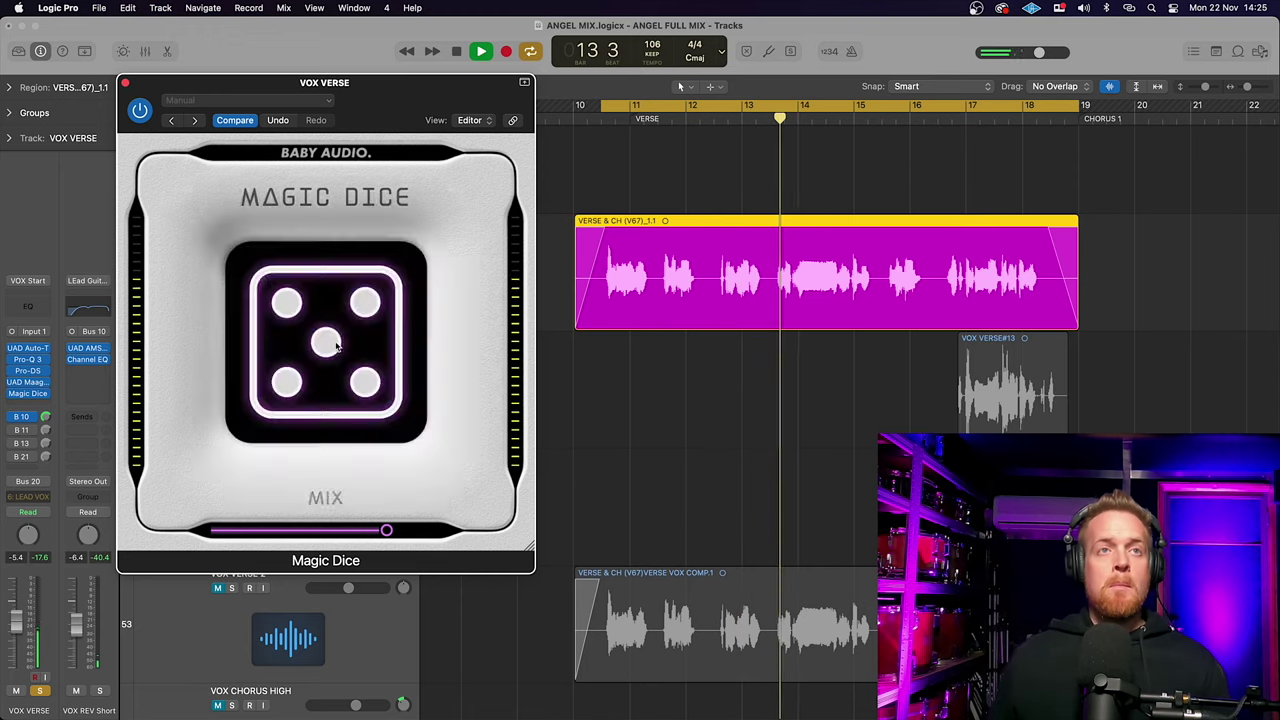
drag(388, 535, 287, 533)
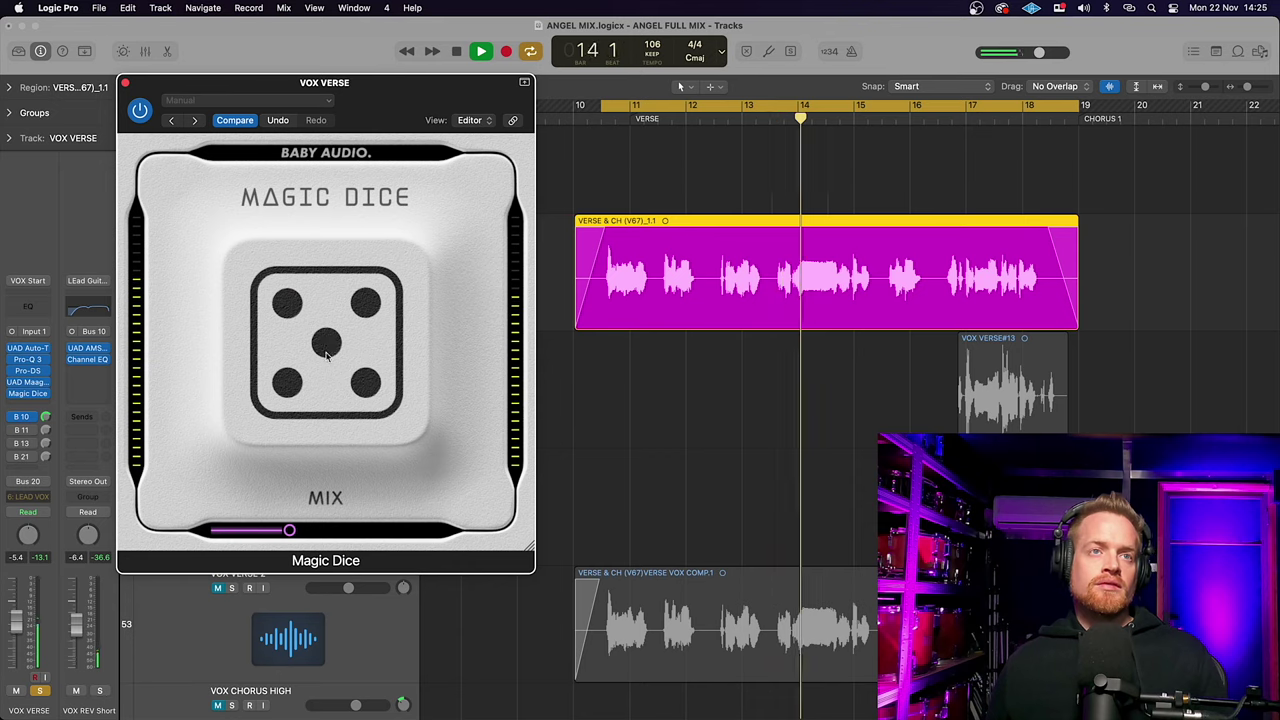
drag(289, 528, 262, 530)
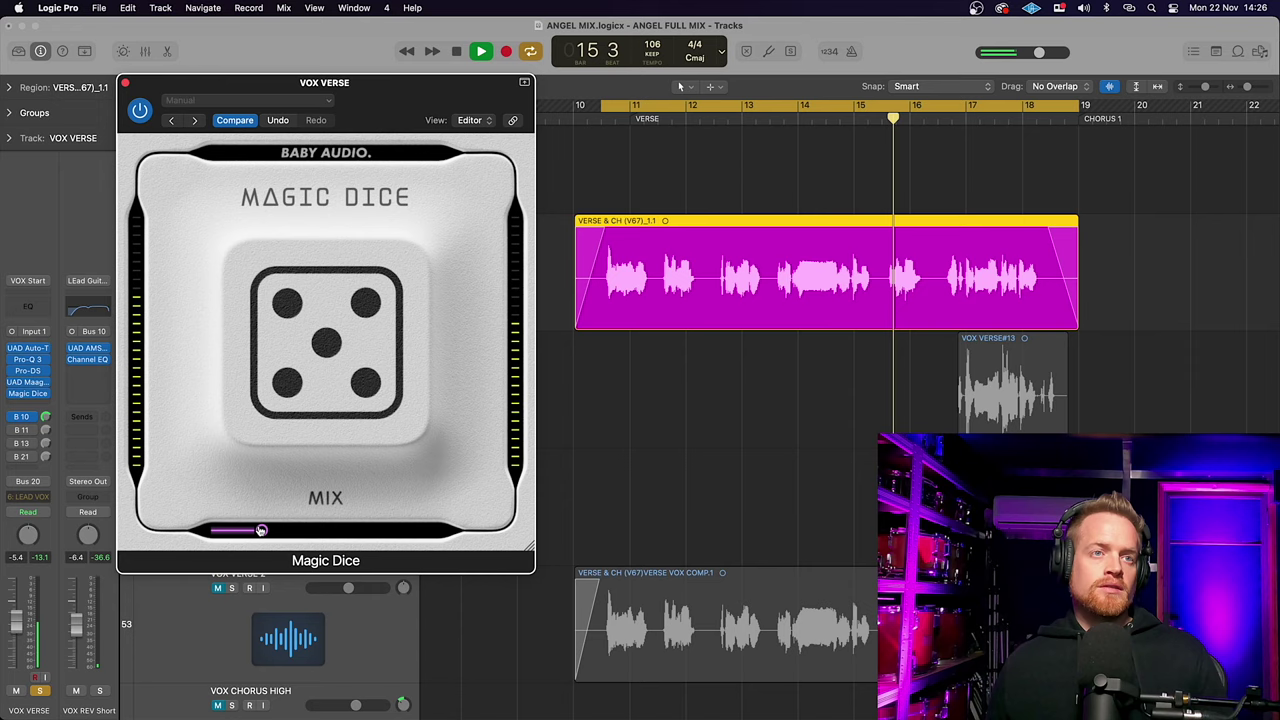
drag(261, 530, 271, 530)
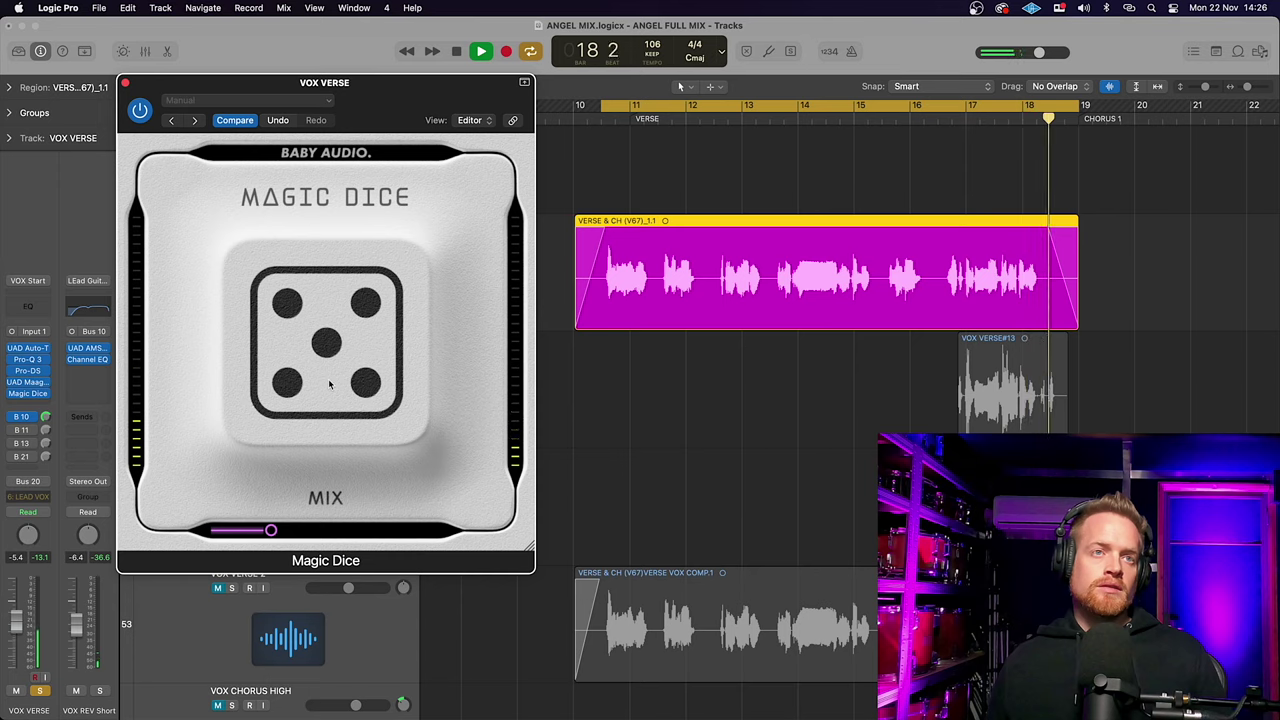
key(space)
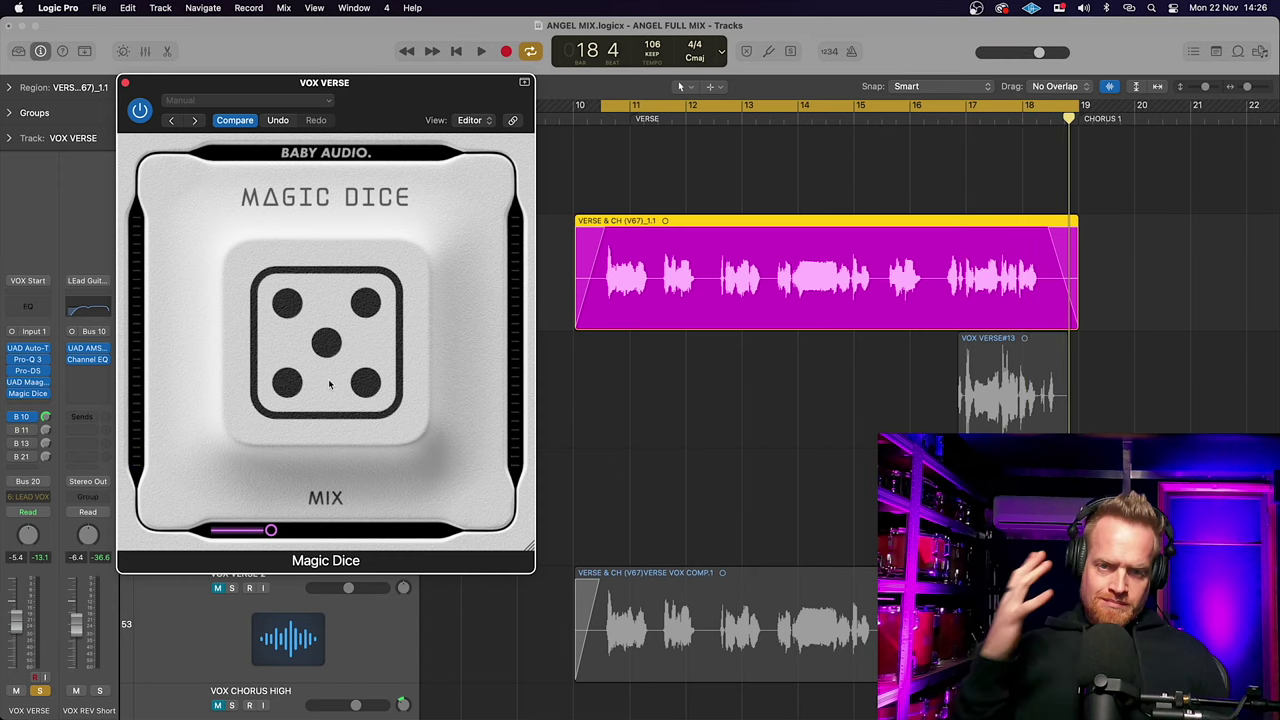